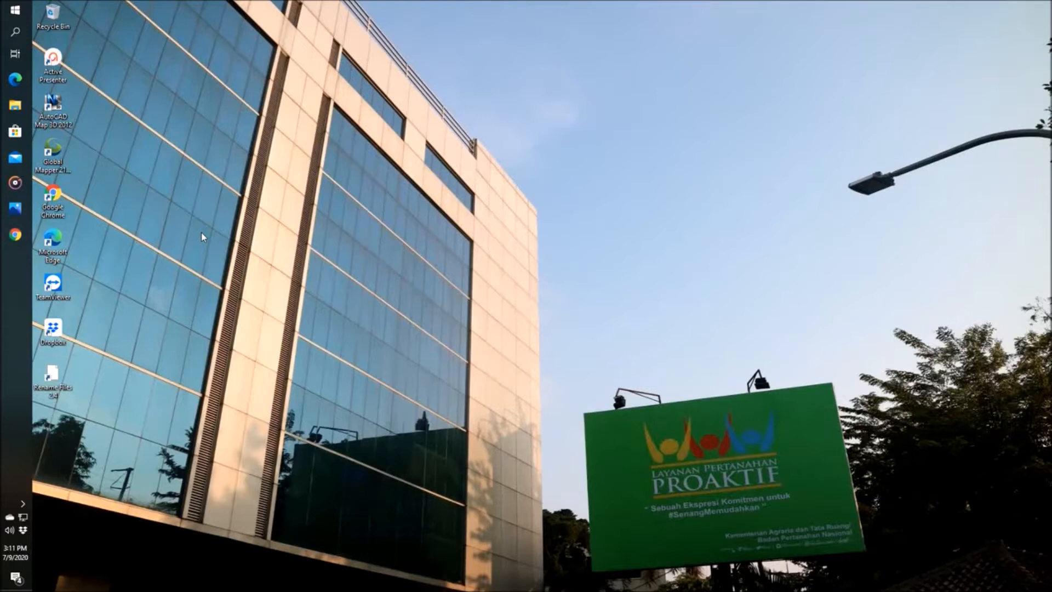
Step: Find the Synology Drive Client installer in the 1 APLIKASI folder on the KANWIL NAS (Z:) drive
{"action": "left_click", "coordinate": [15, 105]}
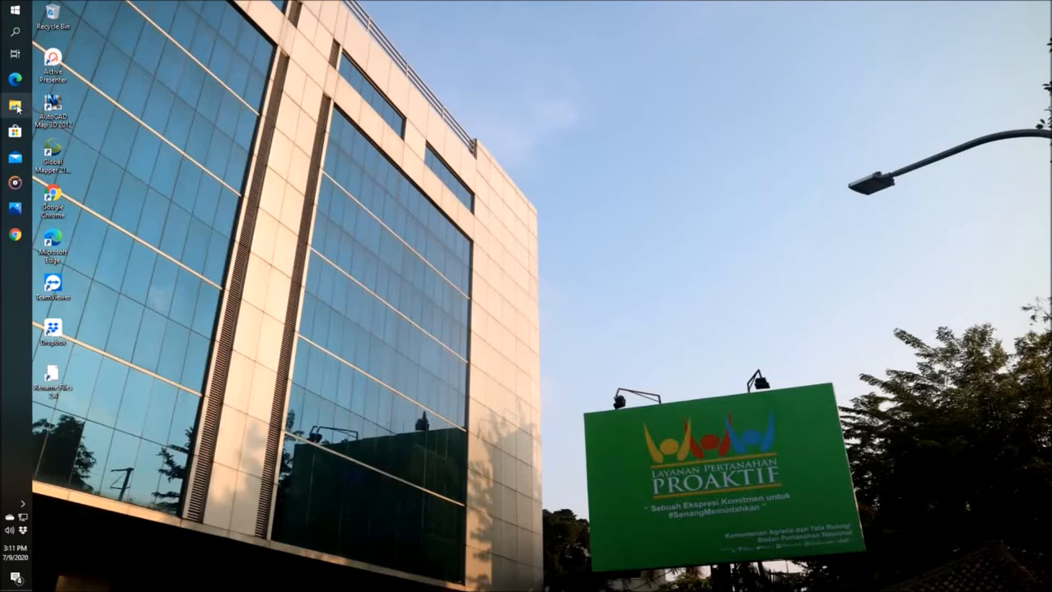
{"action": "scroll", "coordinate": [187, 386], "scroll_direction": "down", "scroll_amount": 4}
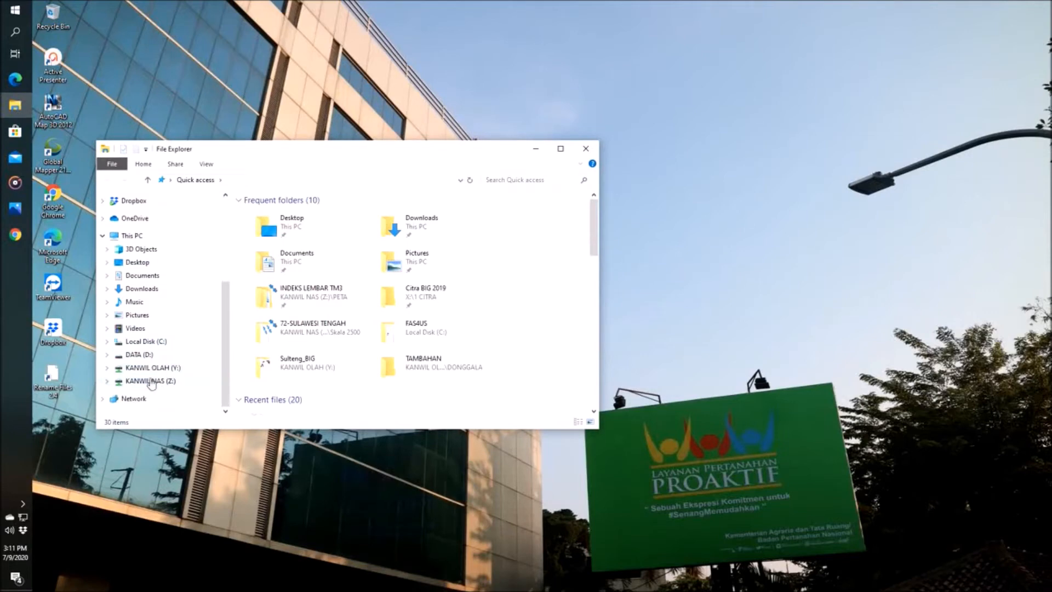
{"action": "left_click", "coordinate": [152, 385]}
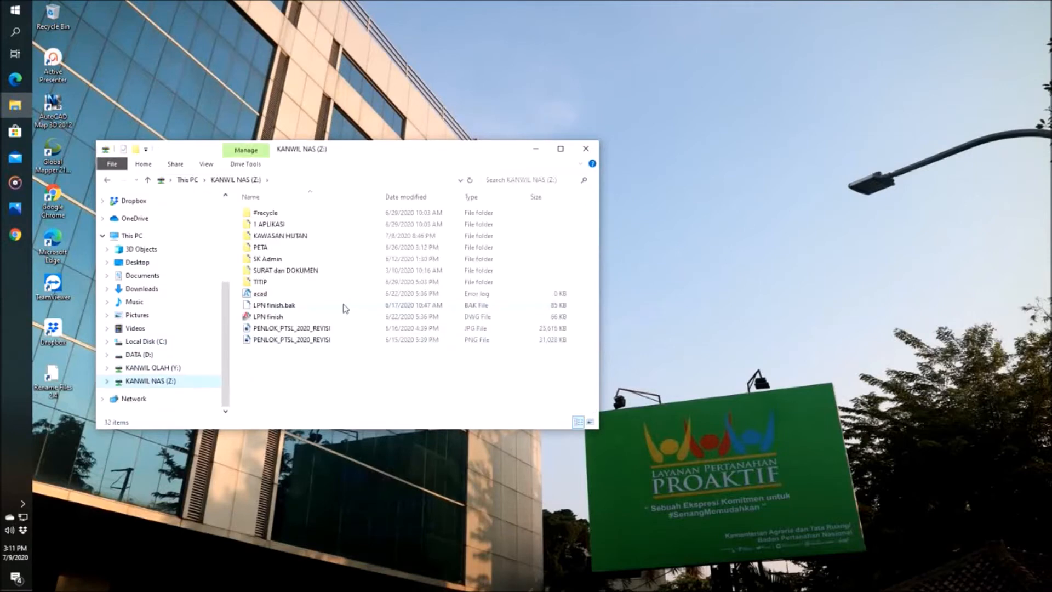
{"action": "double_click", "coordinate": [278, 224]}
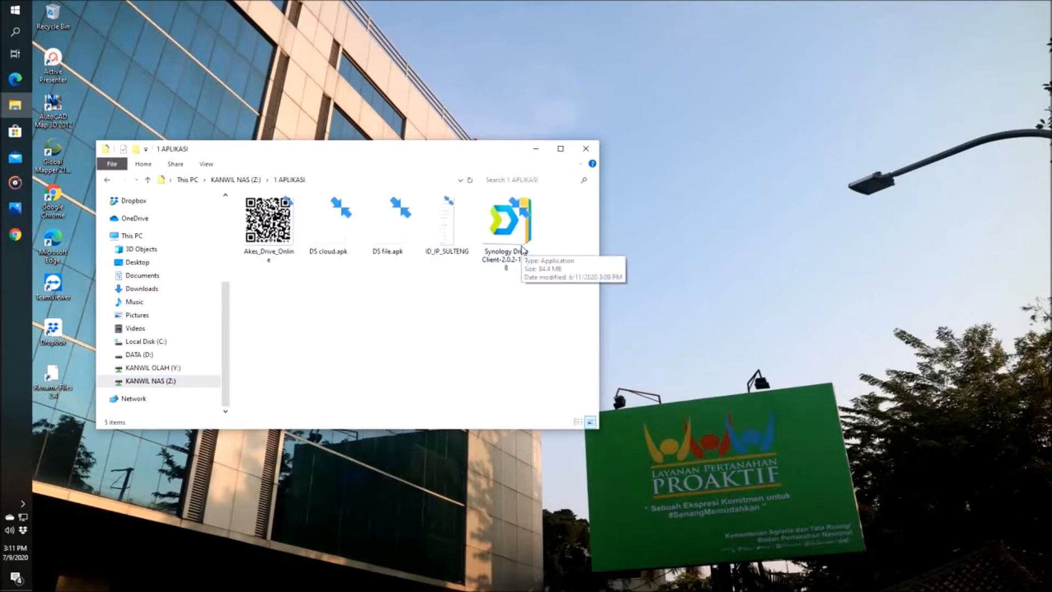
{"action": "left_click", "coordinate": [510, 232]}
{"action": "right_click", "coordinate": [510, 232]}
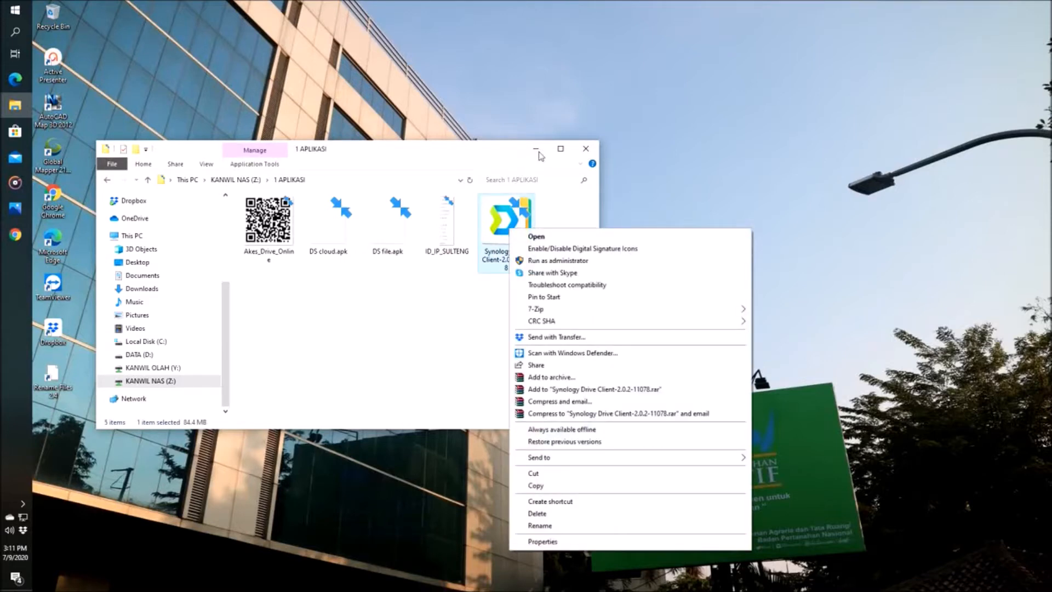
{"action": "left_click", "coordinate": [500, 155]}
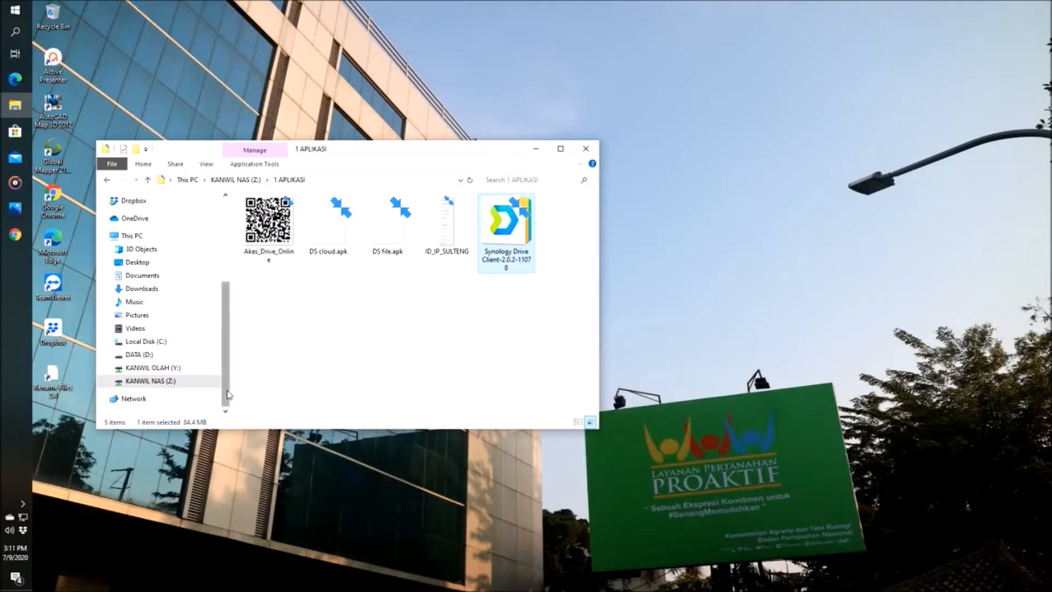
Step: Check the DATA (D:) drive's contents and its capacity and free space in its properties
{"action": "left_click", "coordinate": [138, 354]}
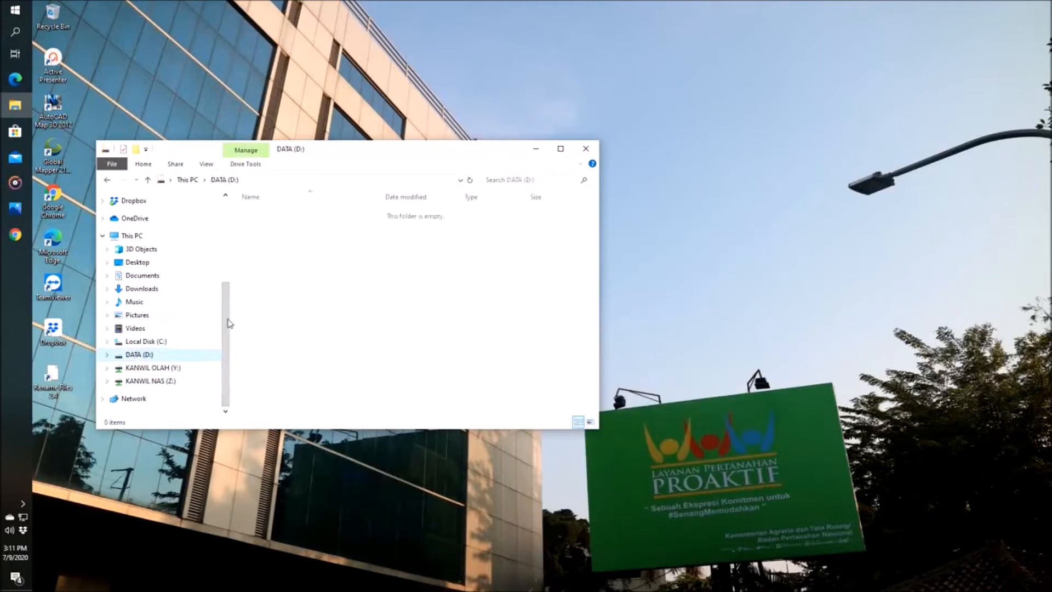
{"action": "left_click", "coordinate": [137, 236]}
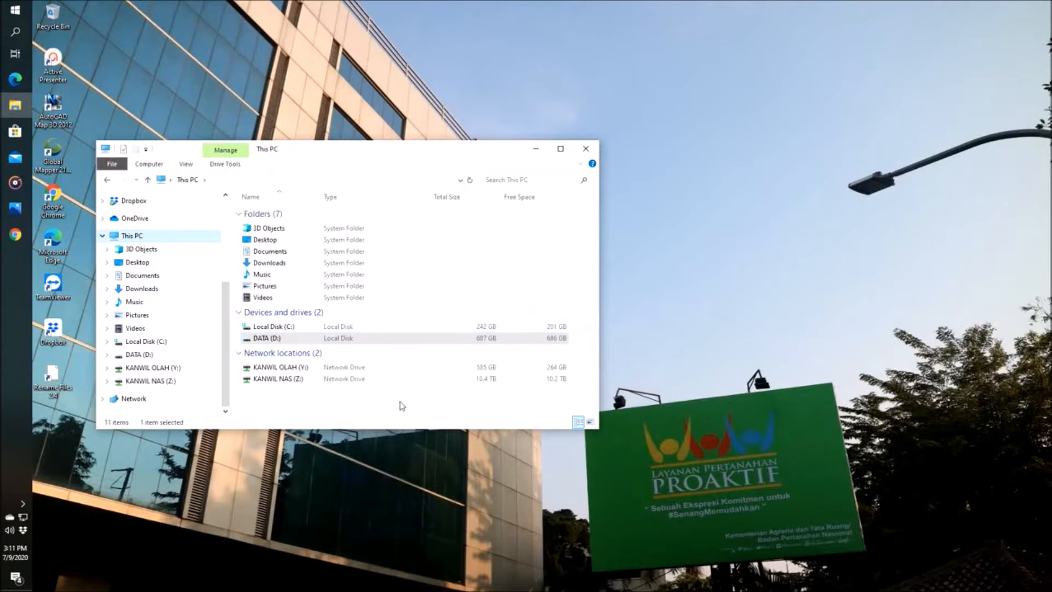
{"action": "left_click", "coordinate": [141, 355]}
{"action": "right_click", "coordinate": [141, 356]}
{"action": "left_click", "coordinate": [175, 346]}
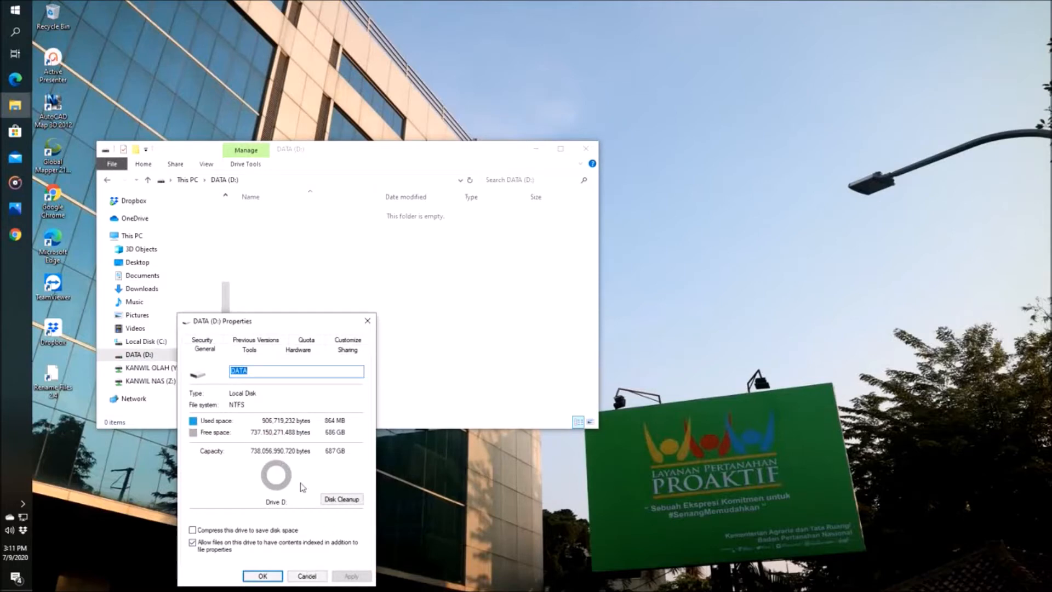
{"action": "left_click", "coordinate": [307, 576]}
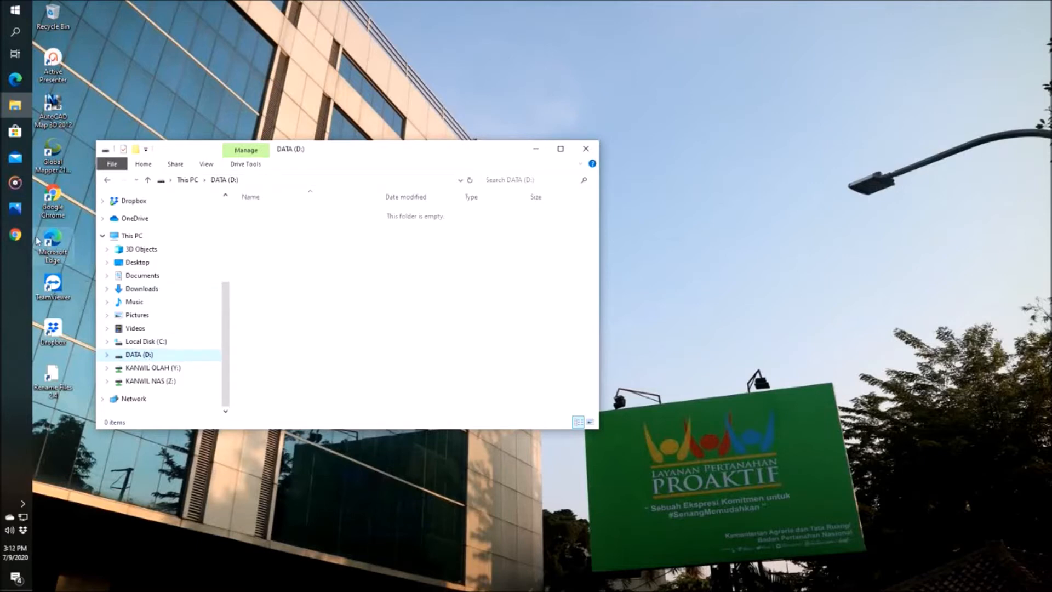
Step: Bring up the NAS MAP.png image beside the file window and look up the MAP Drive letter for each office
{"action": "mouse_move", "coordinate": [16, 213]}
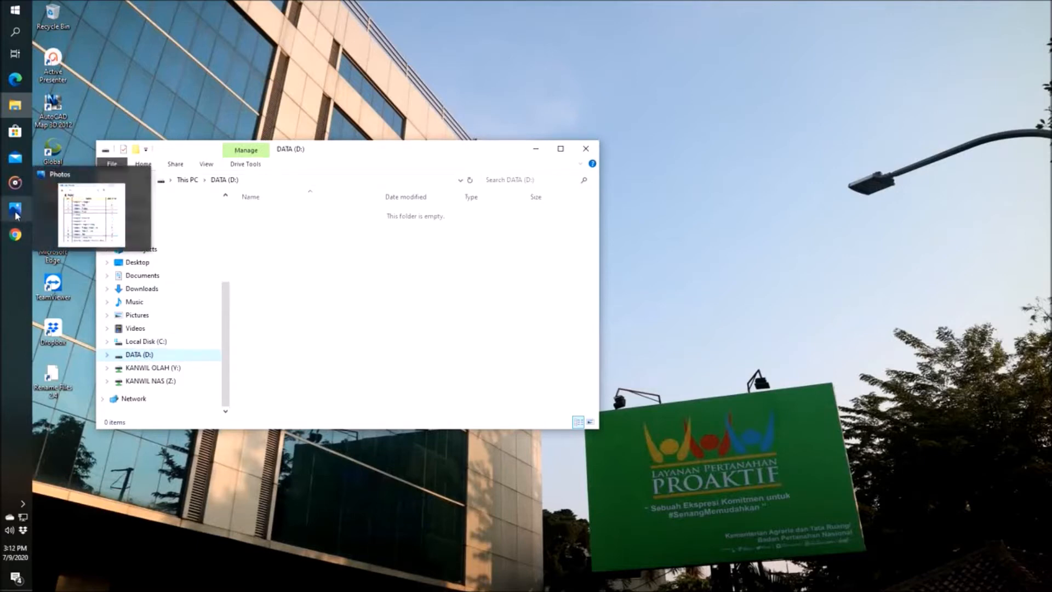
{"action": "left_click", "coordinate": [16, 214]}
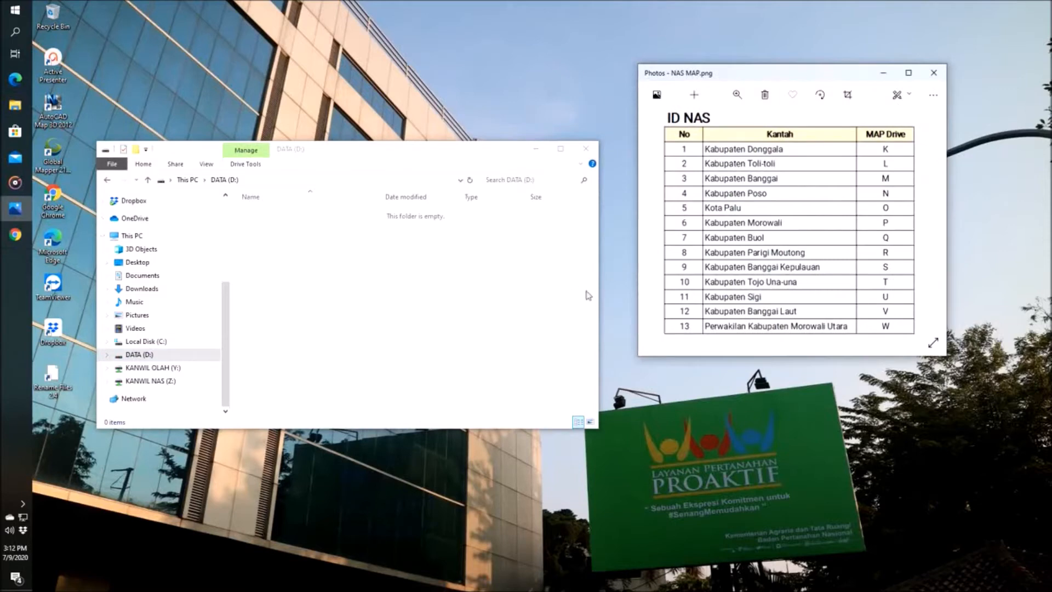
{"action": "left_click_drag", "start_coordinate": [781, 80], "coordinate": [425, 176]}
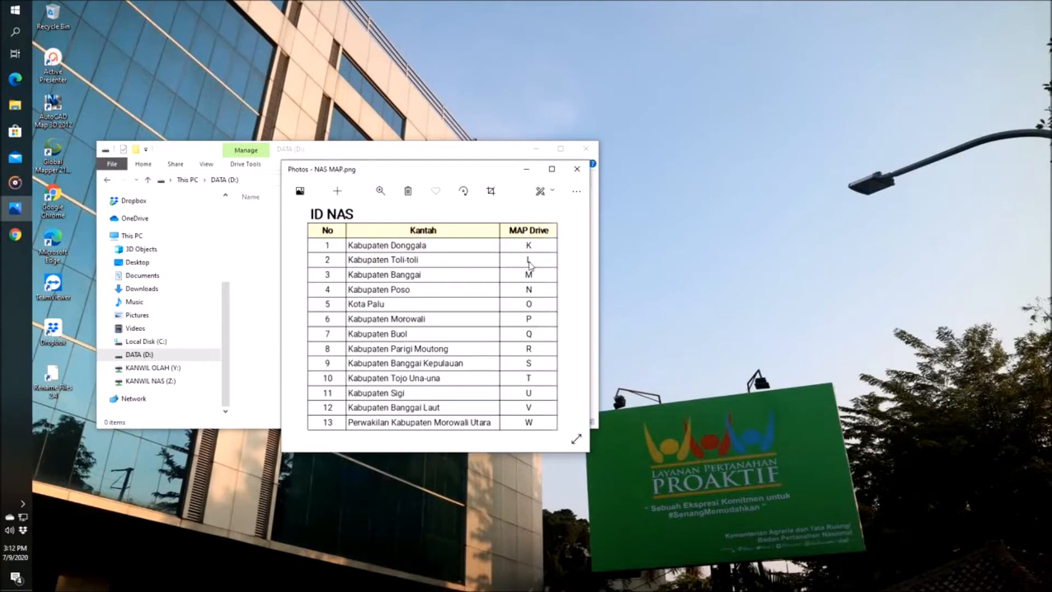
{"action": "left_click_drag", "start_coordinate": [470, 181], "coordinate": [792, 157]}
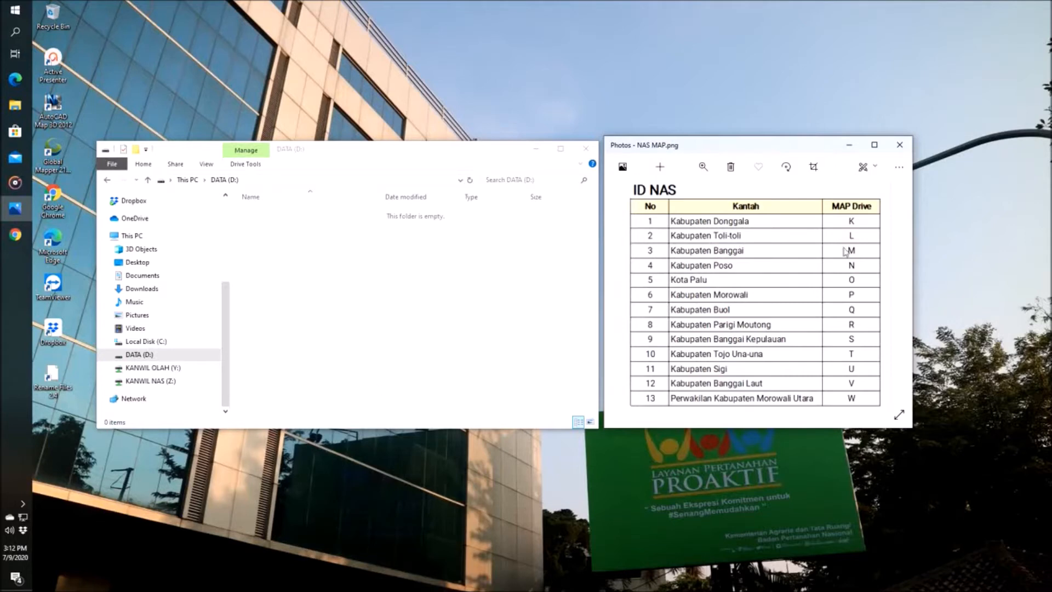
{"action": "left_click", "coordinate": [141, 357]}
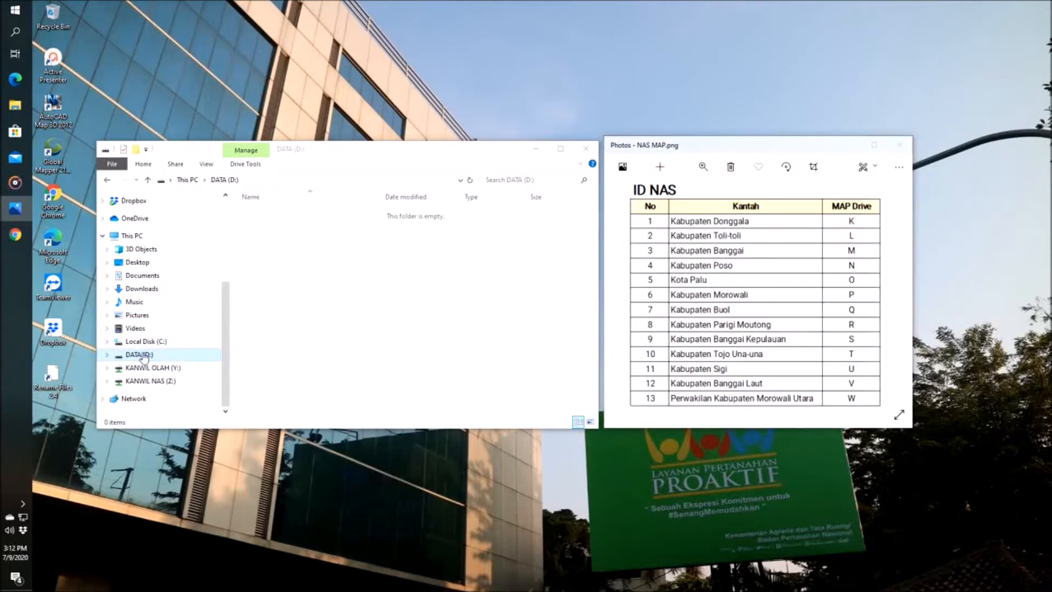
Step: Find Windows Administrative Tools by searching for "tool", and open Disk Management within Computer Management
{"action": "left_click", "coordinate": [15, 12]}
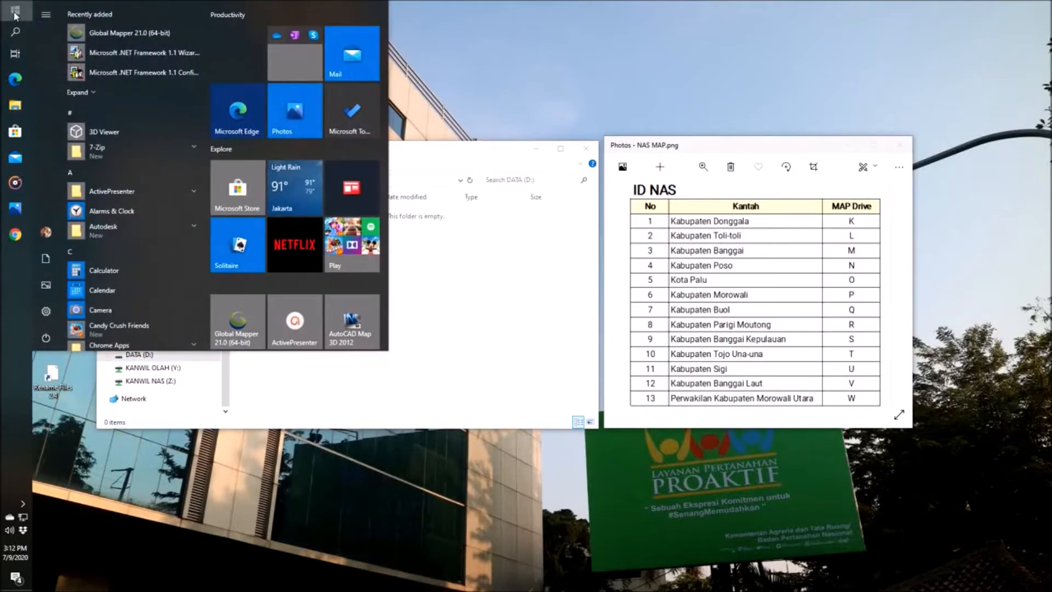
{"action": "left_click", "coordinate": [241, 253]}
{"action": "key", "text": "super"}
{"action": "type", "text": "tool"}
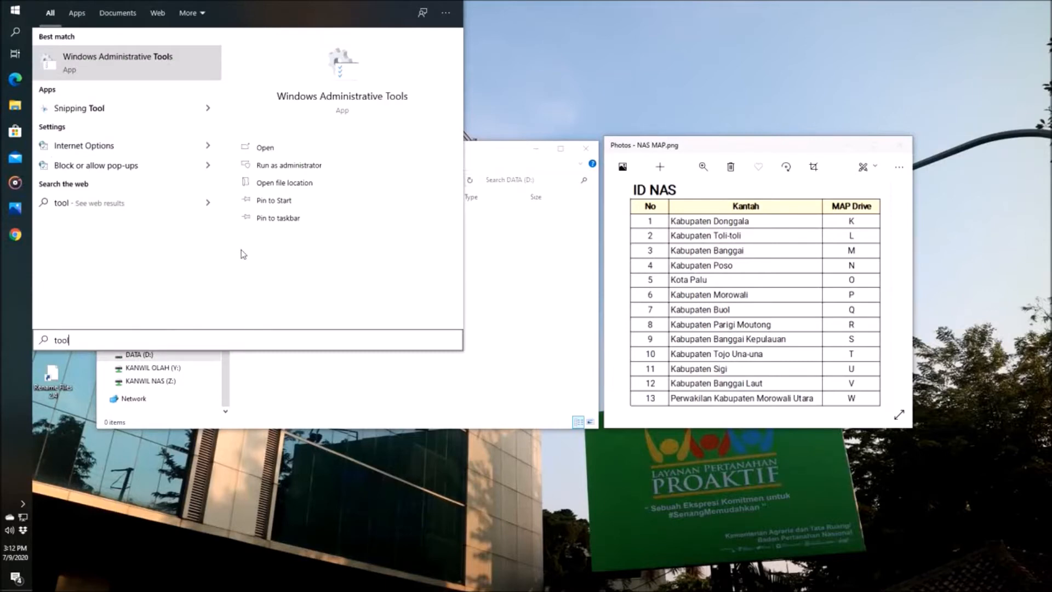
{"action": "left_click", "coordinate": [159, 73]}
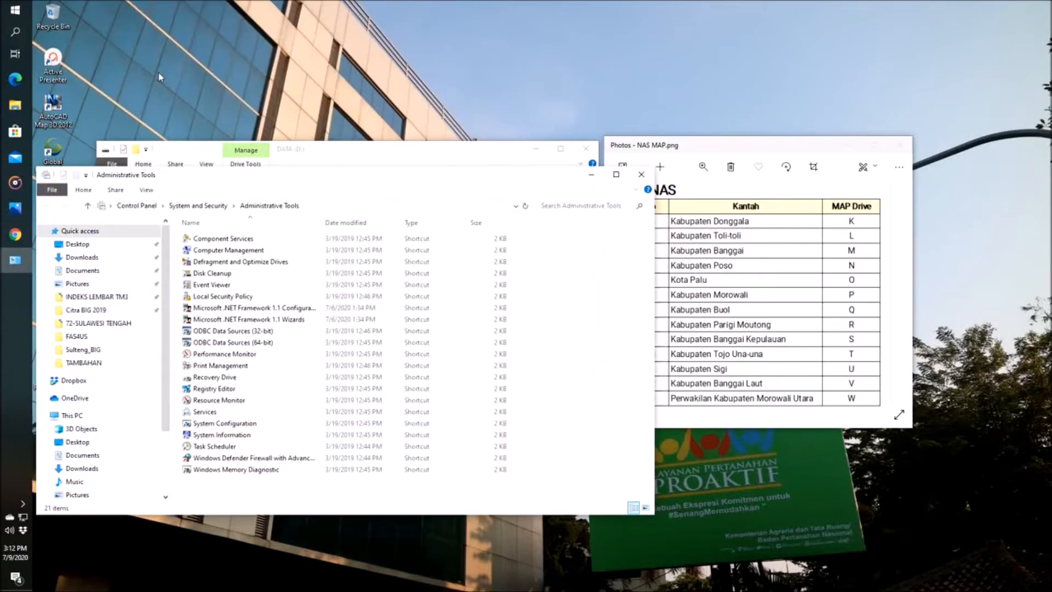
{"action": "left_click", "coordinate": [225, 252]}
{"action": "double_click", "coordinate": [225, 252]}
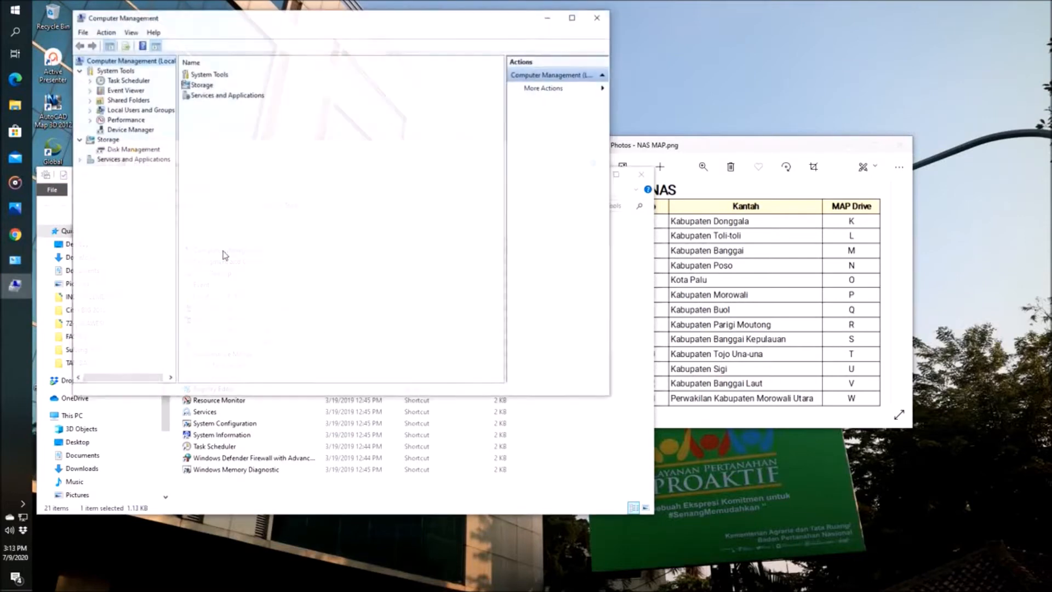
{"action": "left_click", "coordinate": [135, 151]}
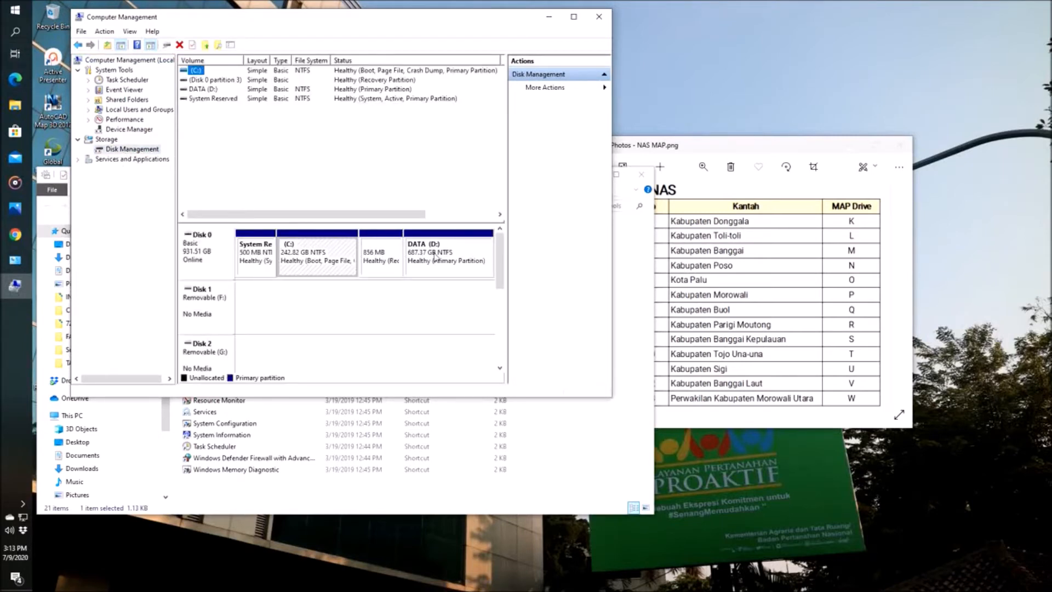
Step: Change the drive letter of the DATA (D:) volume to L, accept the change and close Computer Management
{"action": "left_click", "coordinate": [434, 253]}
{"action": "right_click", "coordinate": [435, 254]}
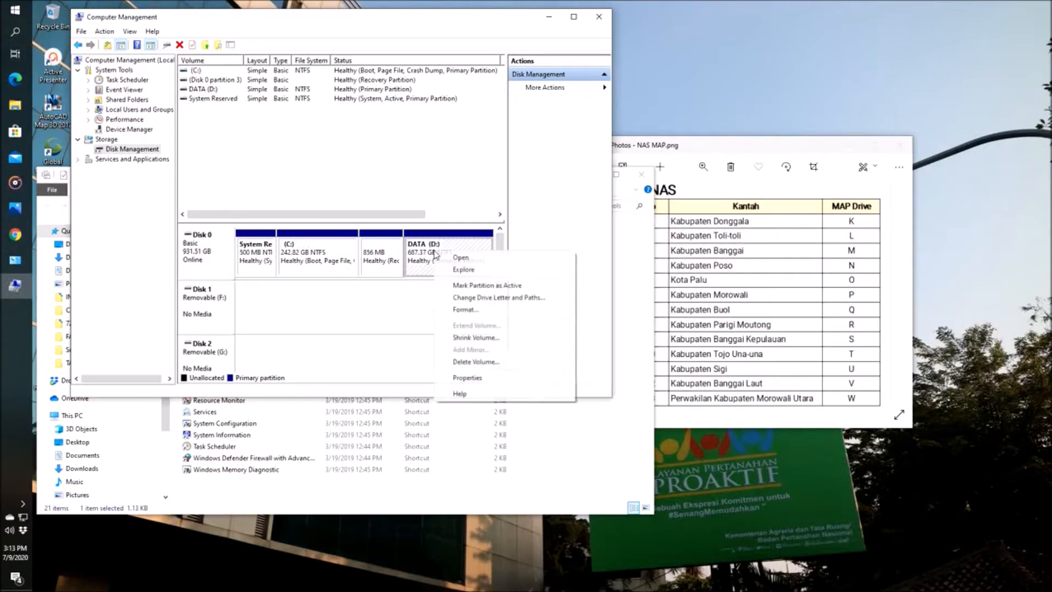
{"action": "left_click", "coordinate": [475, 298]}
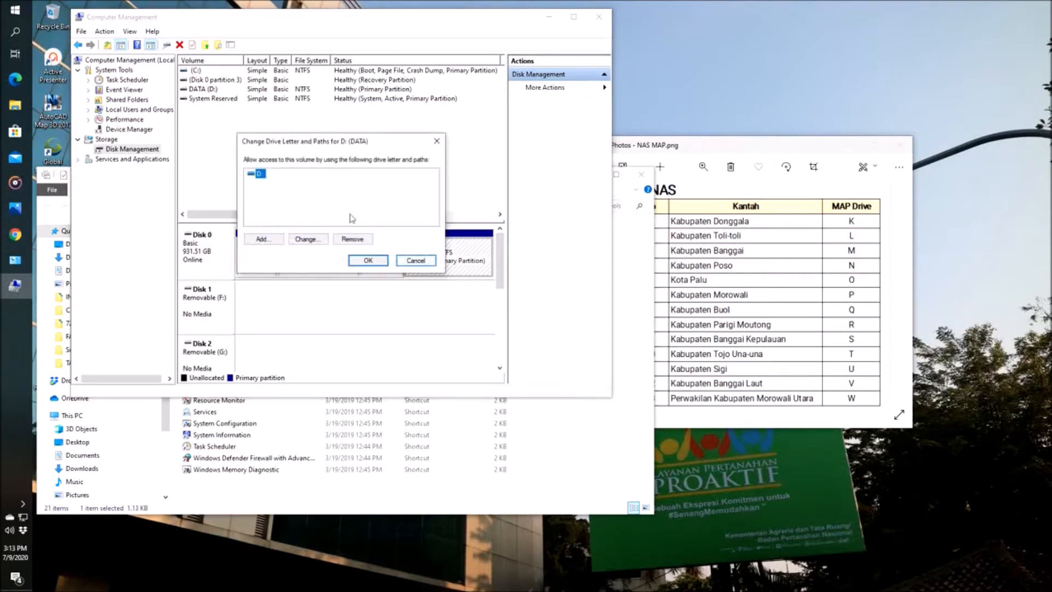
{"action": "left_click", "coordinate": [306, 239]}
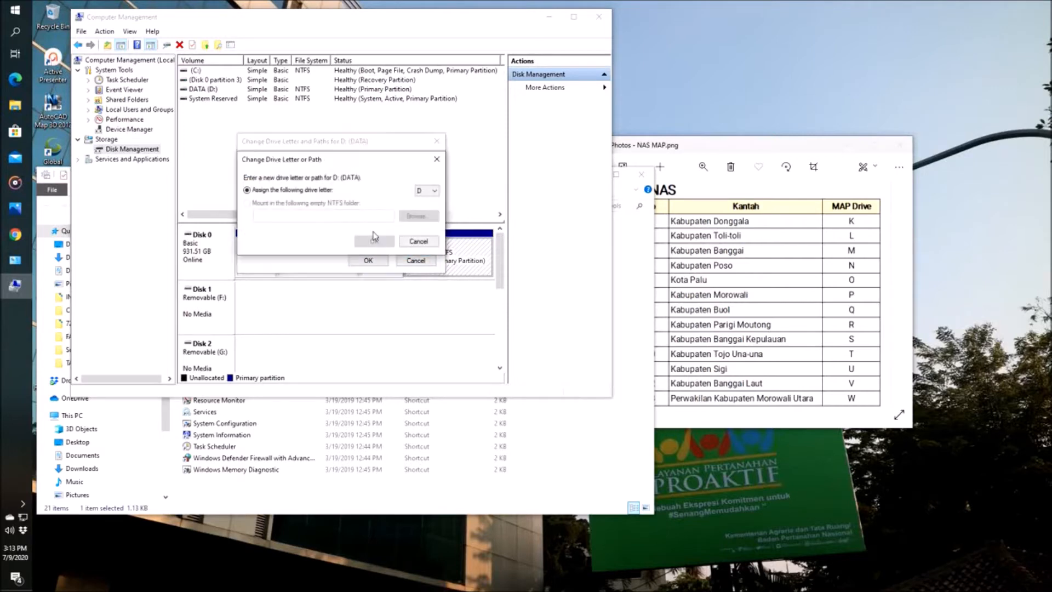
{"action": "left_click", "coordinate": [424, 192]}
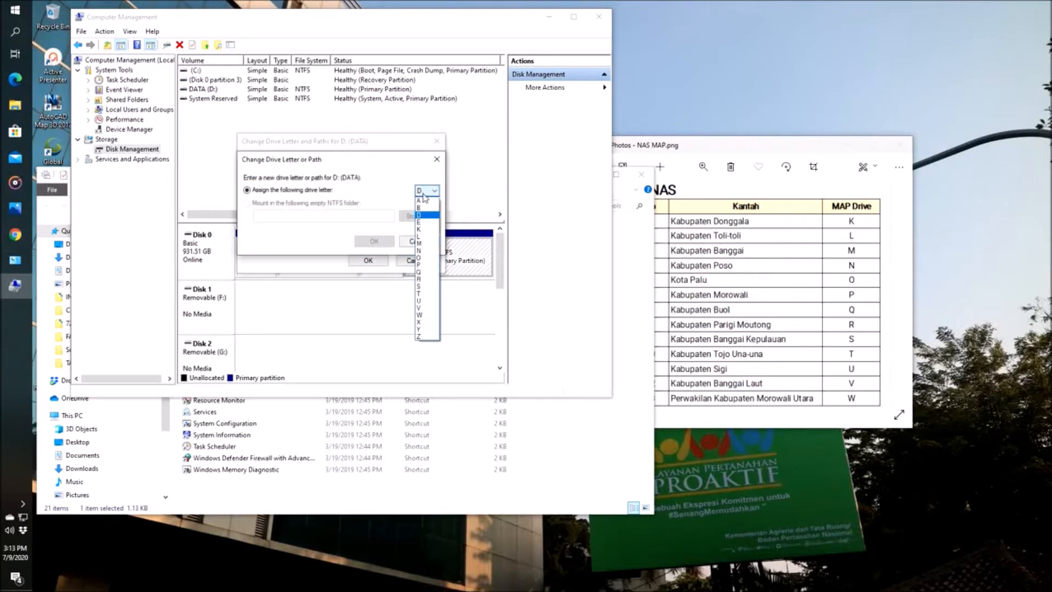
{"action": "left_click", "coordinate": [423, 237]}
{"action": "left_click", "coordinate": [373, 241]}
{"action": "left_click", "coordinate": [575, 341]}
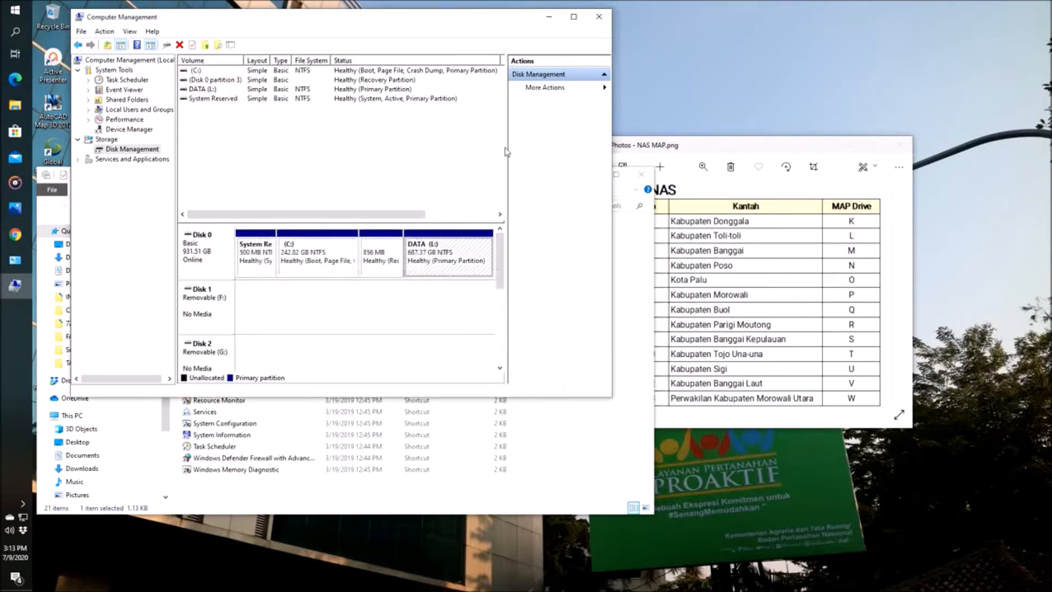
{"action": "left_click", "coordinate": [598, 17]}
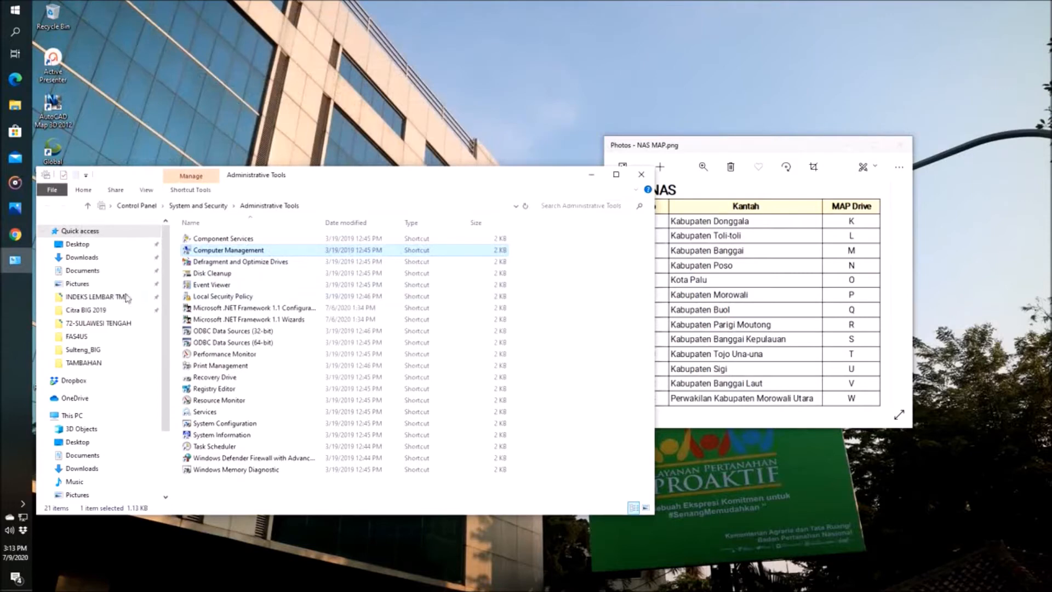
Step: Open the DATA (L:) drive and compare its letter with the NAS MAP.png table
{"action": "scroll", "coordinate": [82, 438], "scroll_direction": "down", "scroll_amount": 2}
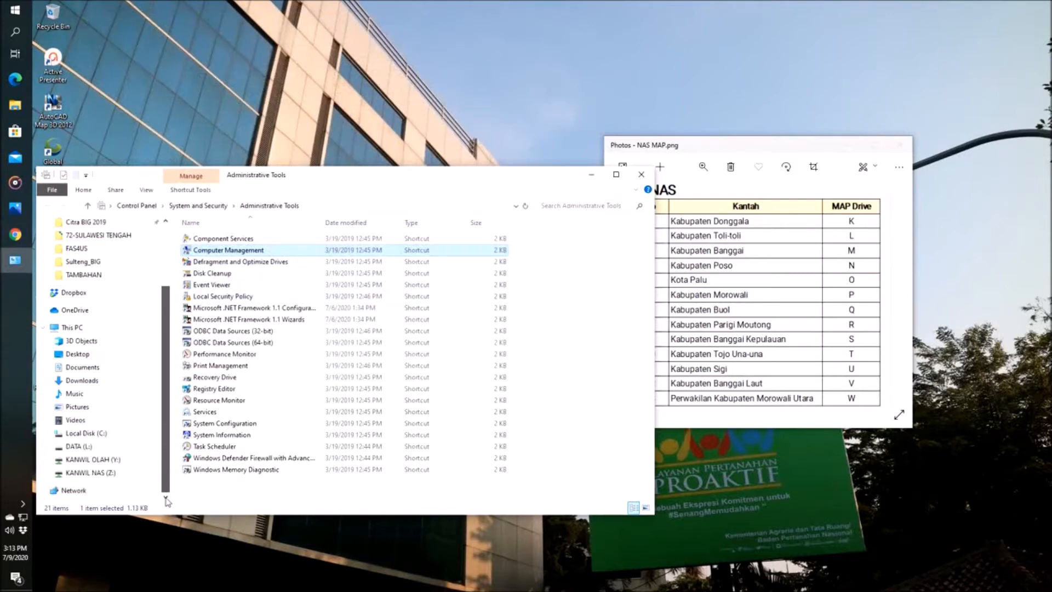
{"action": "left_click", "coordinate": [77, 447]}
{"action": "left_click_drag", "start_coordinate": [309, 173], "coordinate": [545, 67]}
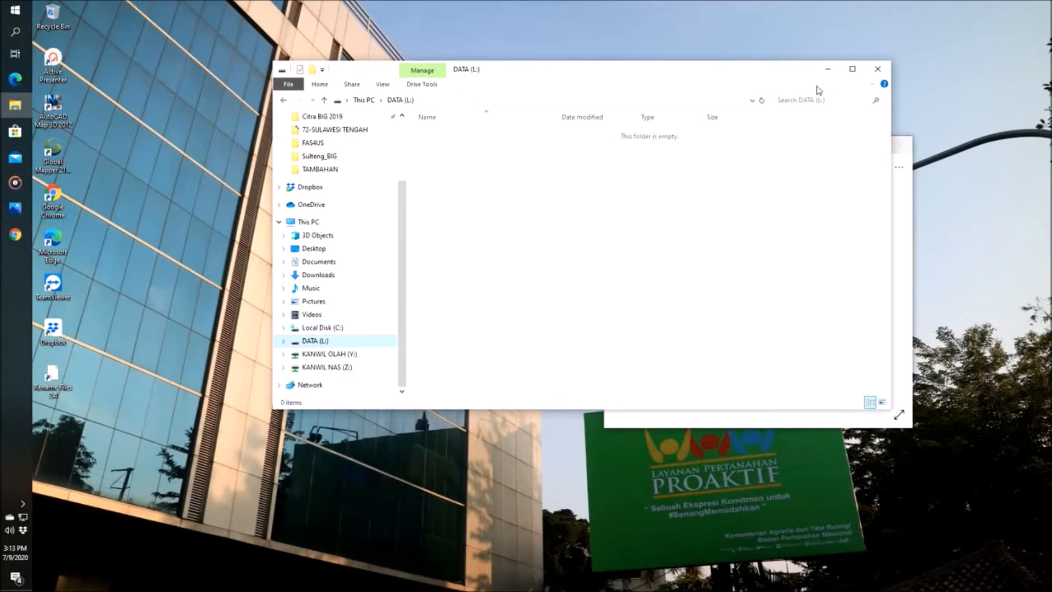
{"action": "left_click_drag", "start_coordinate": [773, 73], "coordinate": [695, 80]}
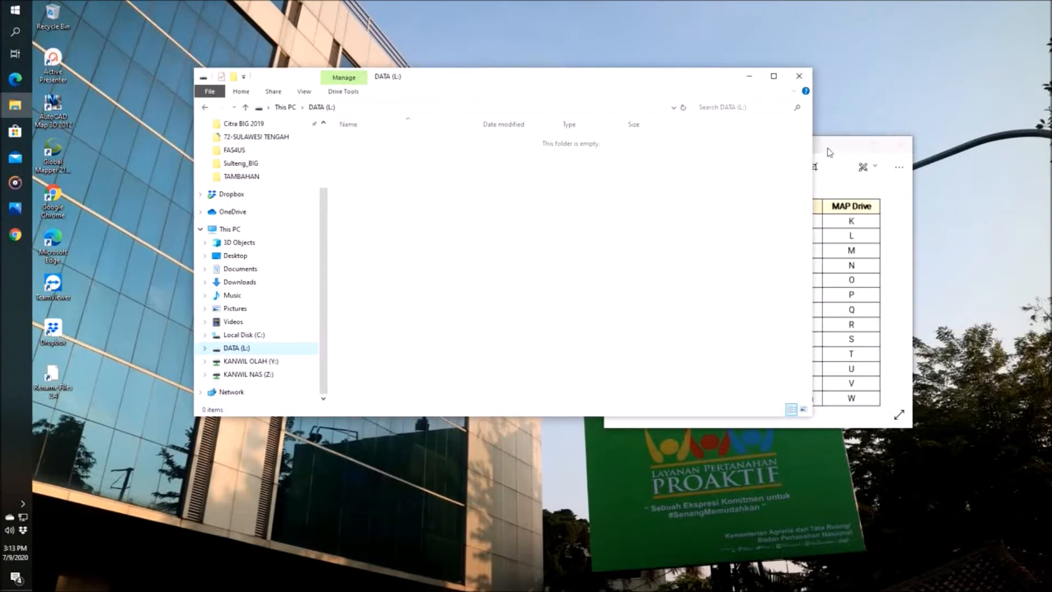
{"action": "left_click", "coordinate": [831, 153]}
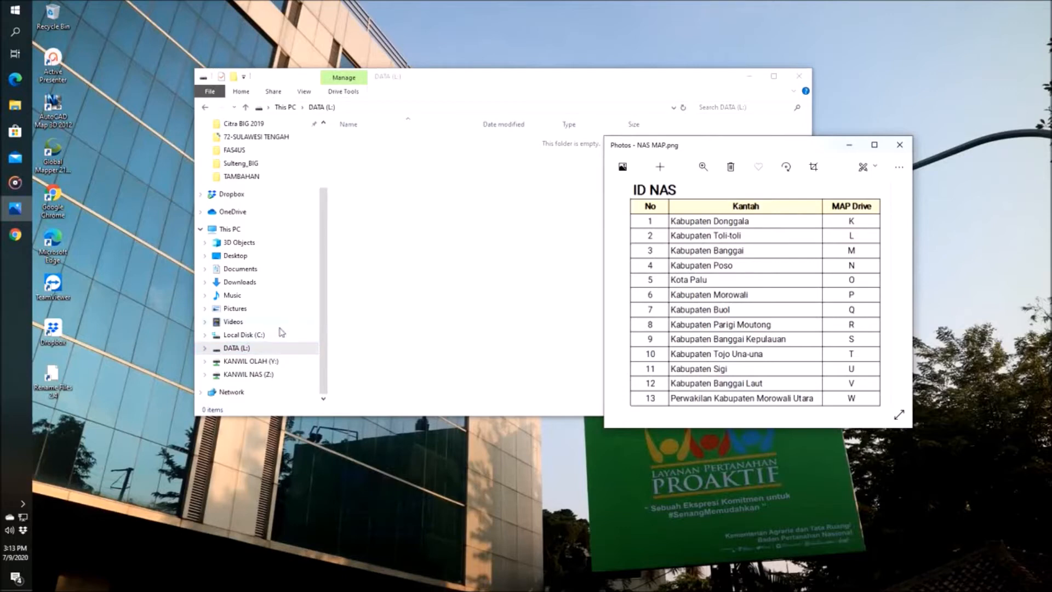
Step: Minimize the NAS MAP.png image and launch the Synology Drive Client-2.0.2-11078 installer from the 1 APLIKASI folder on KANWIL NAS (Z:)
{"action": "left_click", "coordinate": [265, 375]}
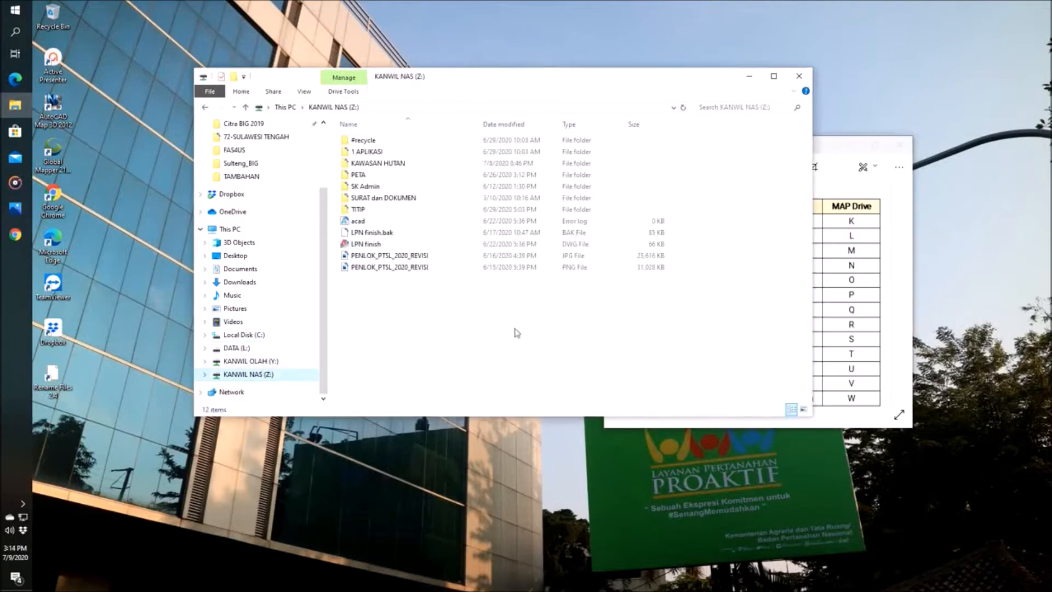
{"action": "left_click", "coordinate": [850, 151]}
{"action": "left_click", "coordinate": [849, 146]}
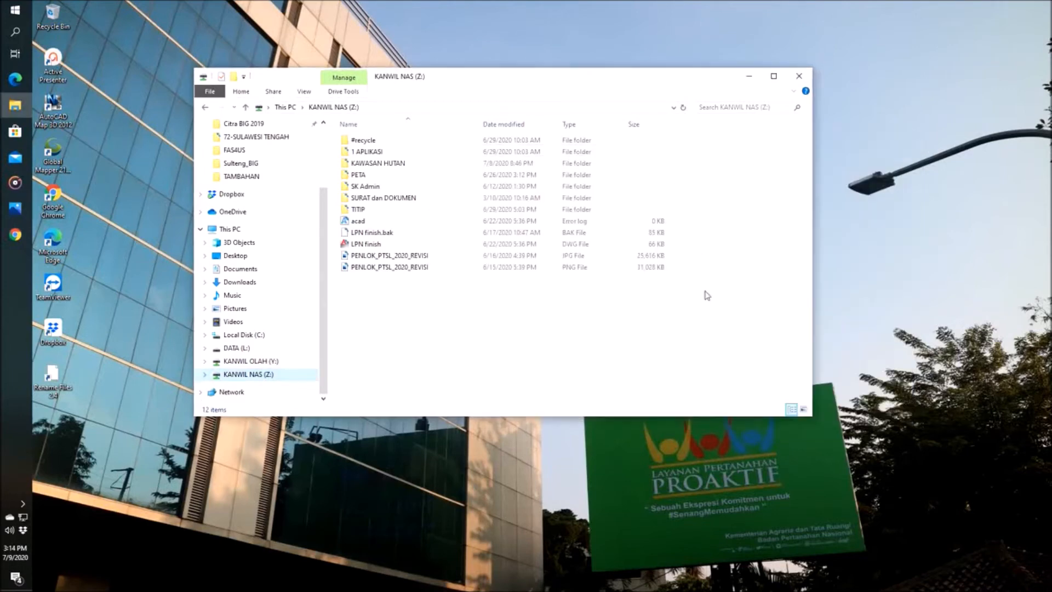
{"action": "double_click", "coordinate": [363, 153]}
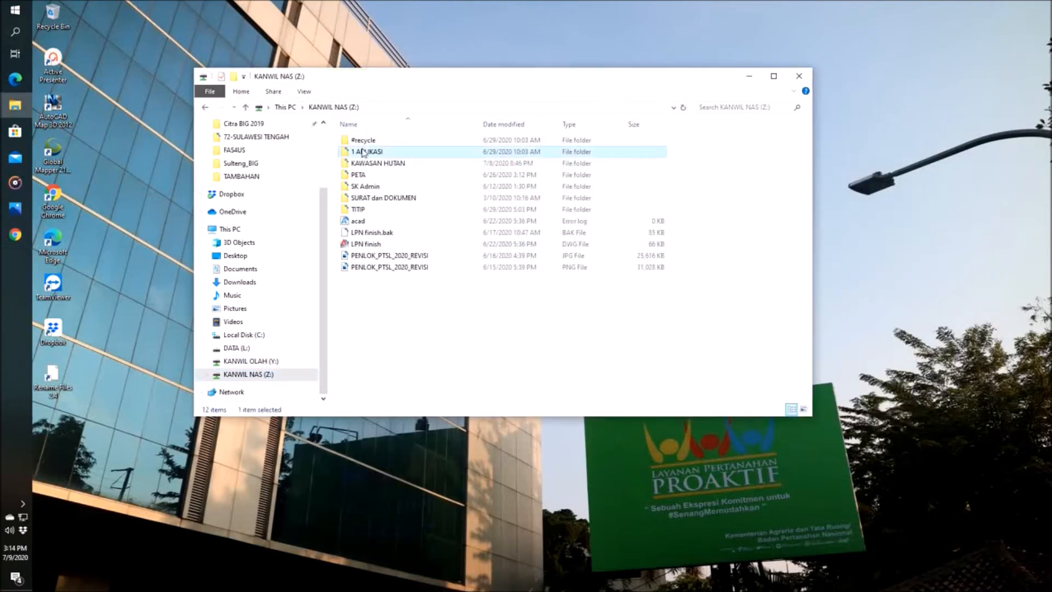
{"action": "left_click", "coordinate": [602, 171]}
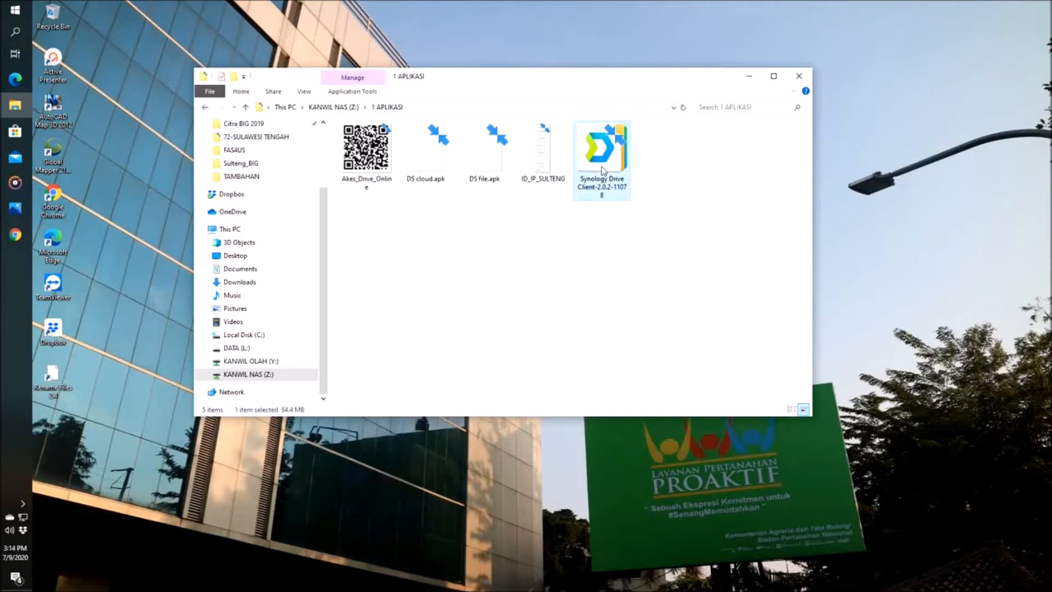
{"action": "right_click", "coordinate": [603, 170]}
{"action": "left_click", "coordinate": [623, 175]}
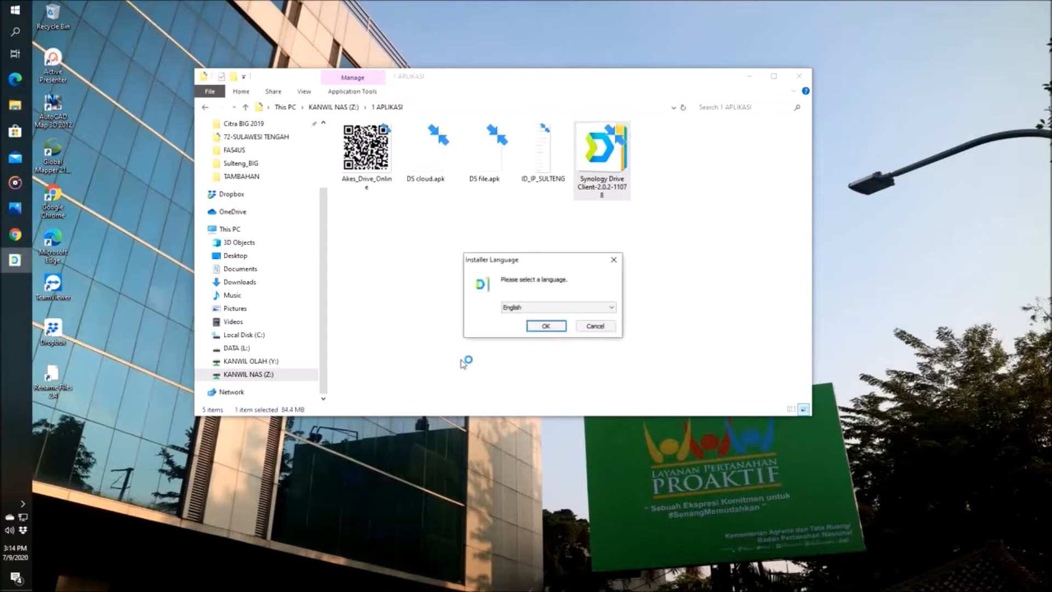
Step: Install Synology Drive Client in English, run it on completion, and minimize the 1 APLIKASI folder window
{"action": "left_click", "coordinate": [554, 308]}
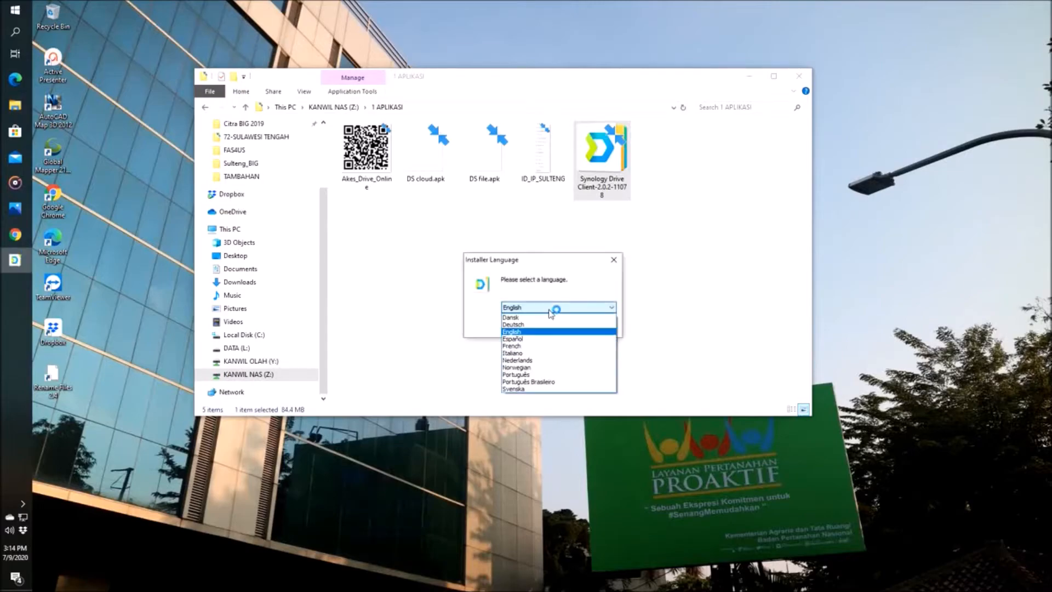
{"action": "left_click", "coordinate": [491, 335]}
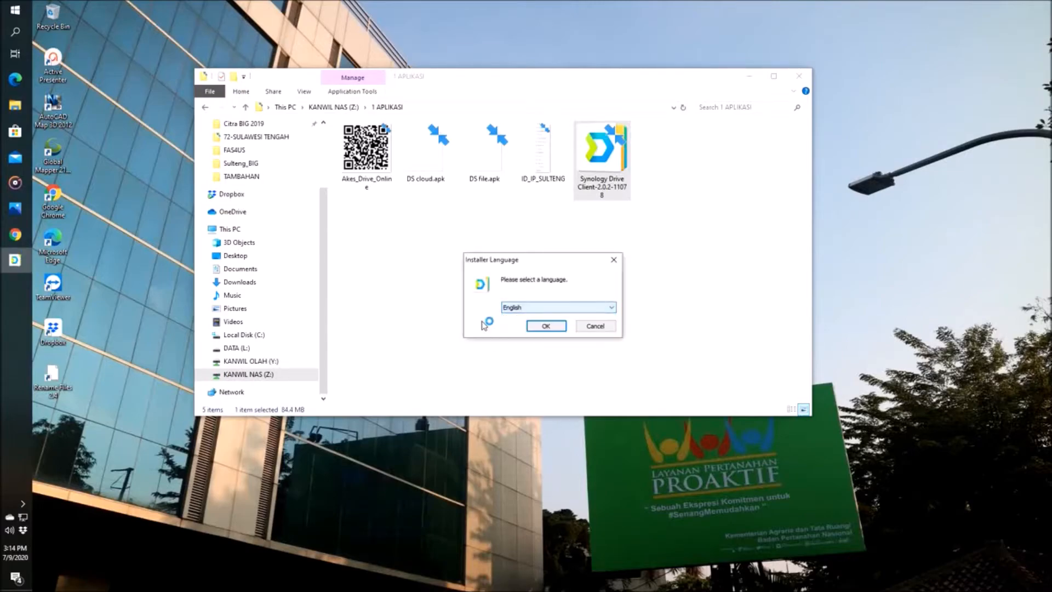
{"action": "left_click", "coordinate": [541, 327]}
{"action": "left_click", "coordinate": [604, 389]}
{"action": "left_click", "coordinate": [604, 389]}
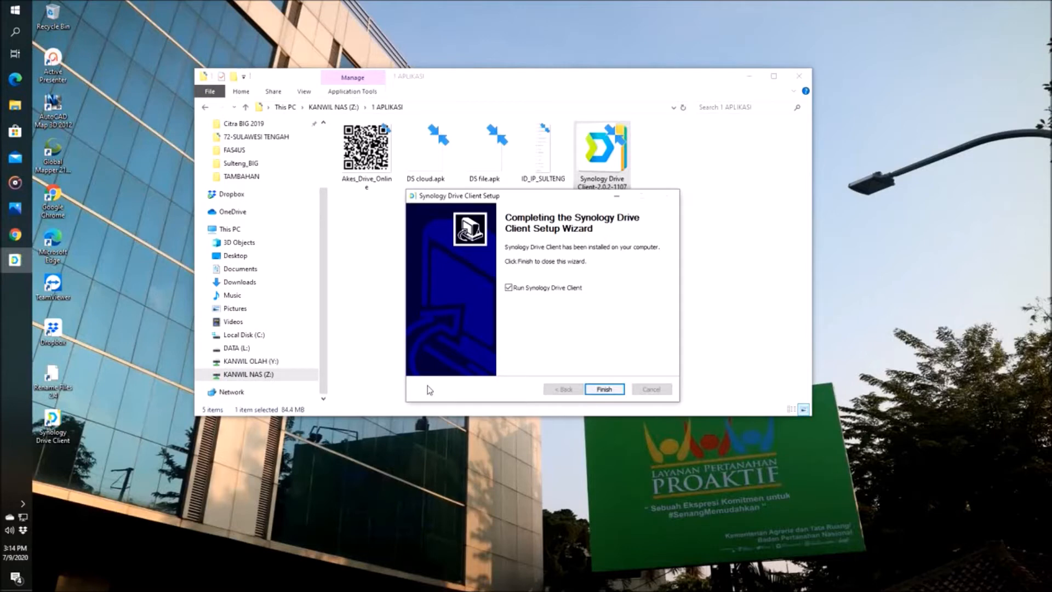
{"action": "left_click", "coordinate": [604, 389]}
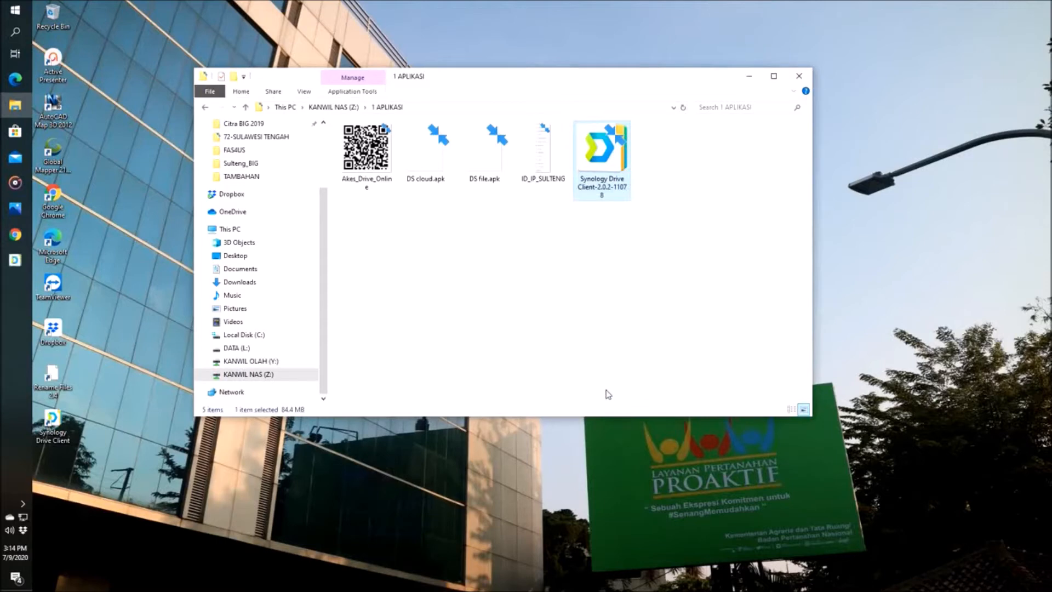
{"action": "left_click", "coordinate": [749, 77]}
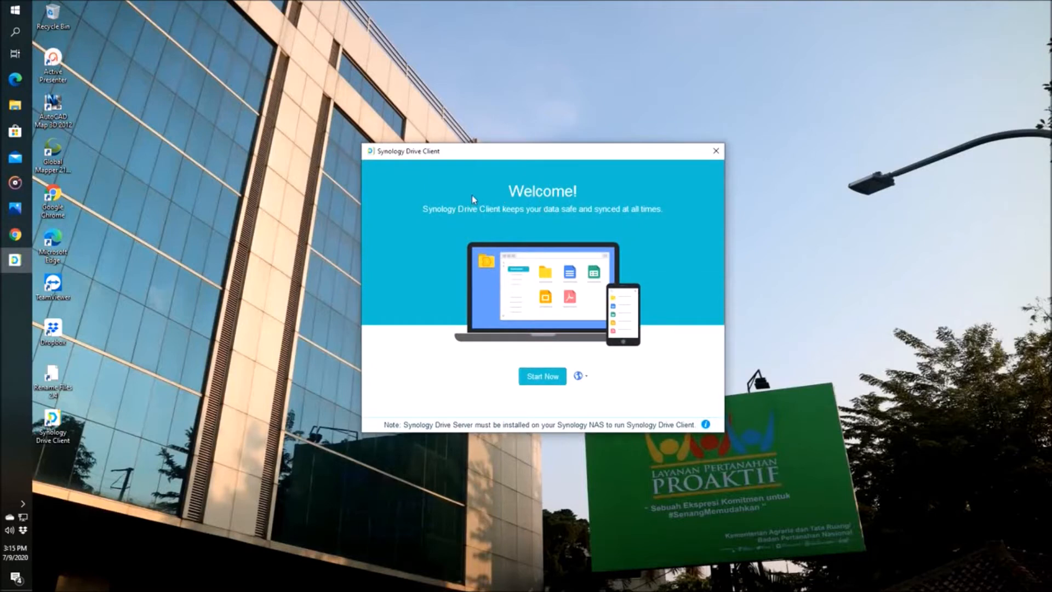
Step: Start a sync task in Synology Drive Client and enter DISK-SULTENG as the NAS QuickConnect ID
{"action": "left_click", "coordinate": [539, 379]}
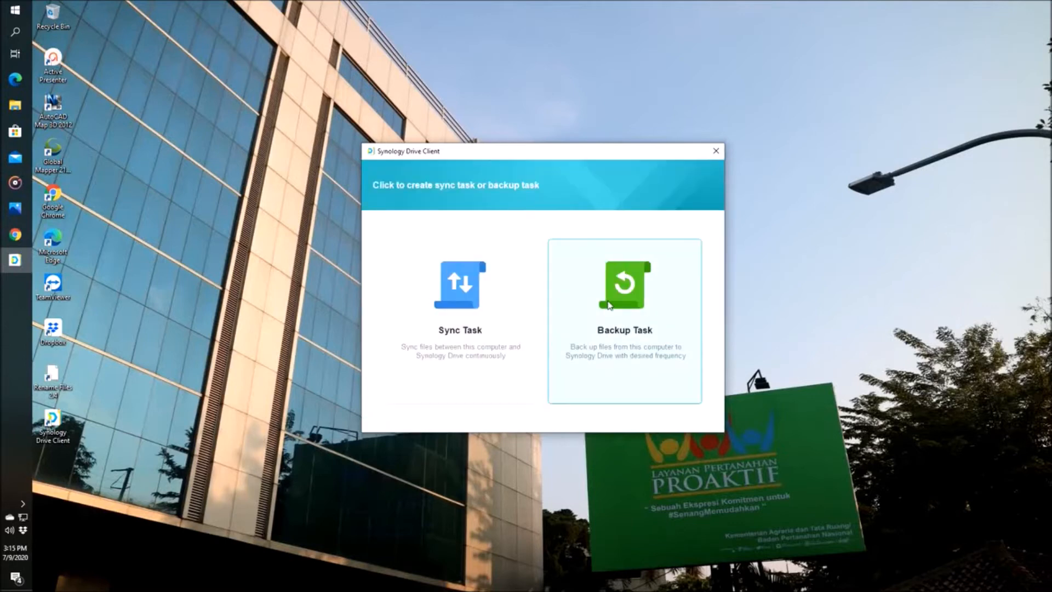
{"action": "left_click", "coordinate": [459, 324]}
{"action": "left_click", "coordinate": [475, 244]}
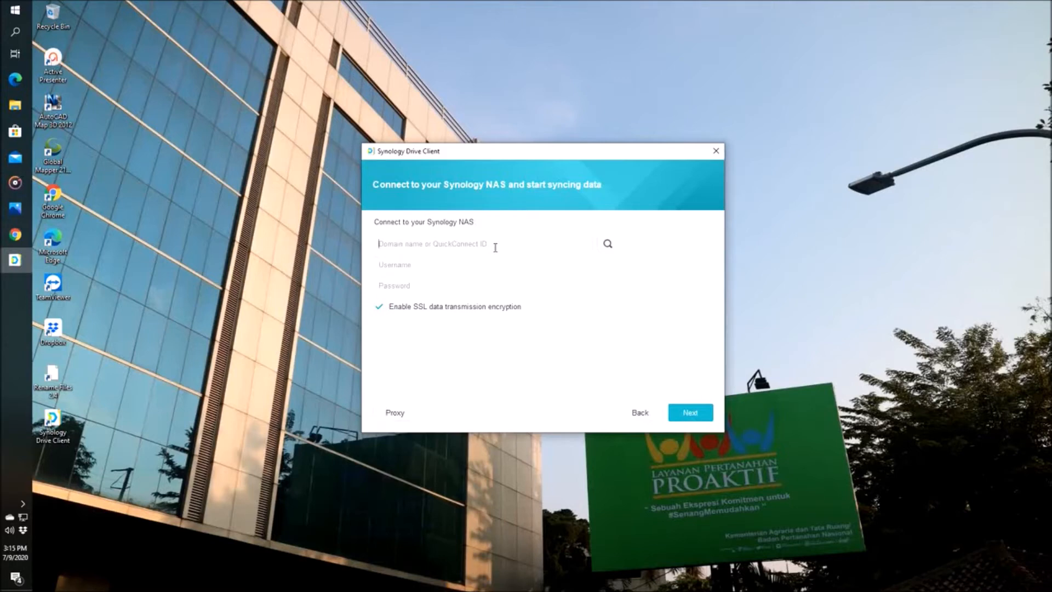
{"action": "type", "text": "DISK-SULTENG"}
Step: Connect to the NAS with username IP_TOLIS and the account password, with SSL data transmission encryption disabled
{"action": "left_click", "coordinate": [431, 265]}
{"action": "type", "text": "IP"}
{"action": "key", "text": "Return"}
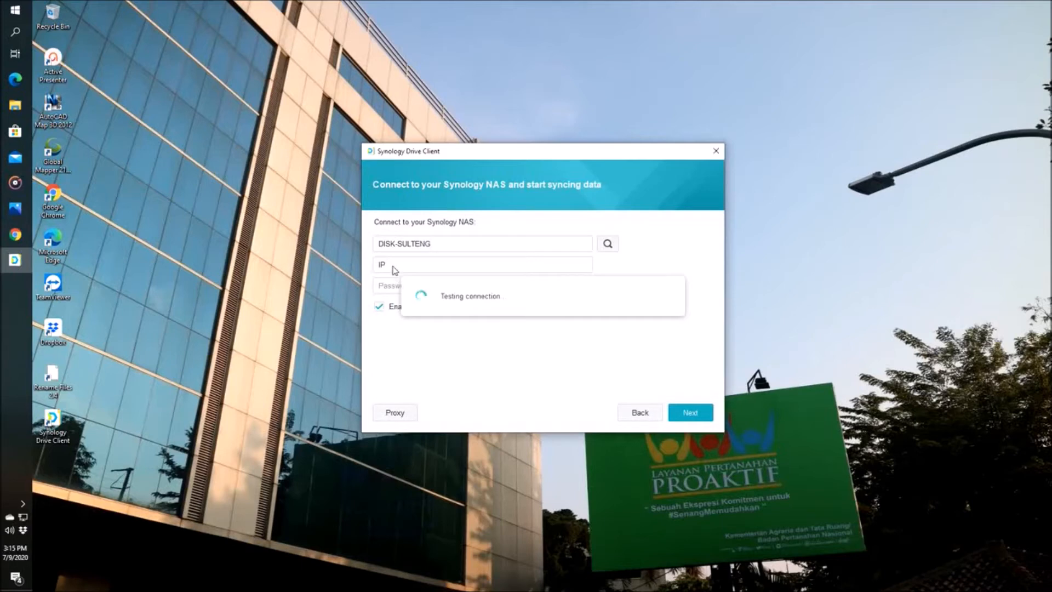
{"action": "left_click", "coordinate": [652, 310]}
{"action": "left_click", "coordinate": [422, 267]}
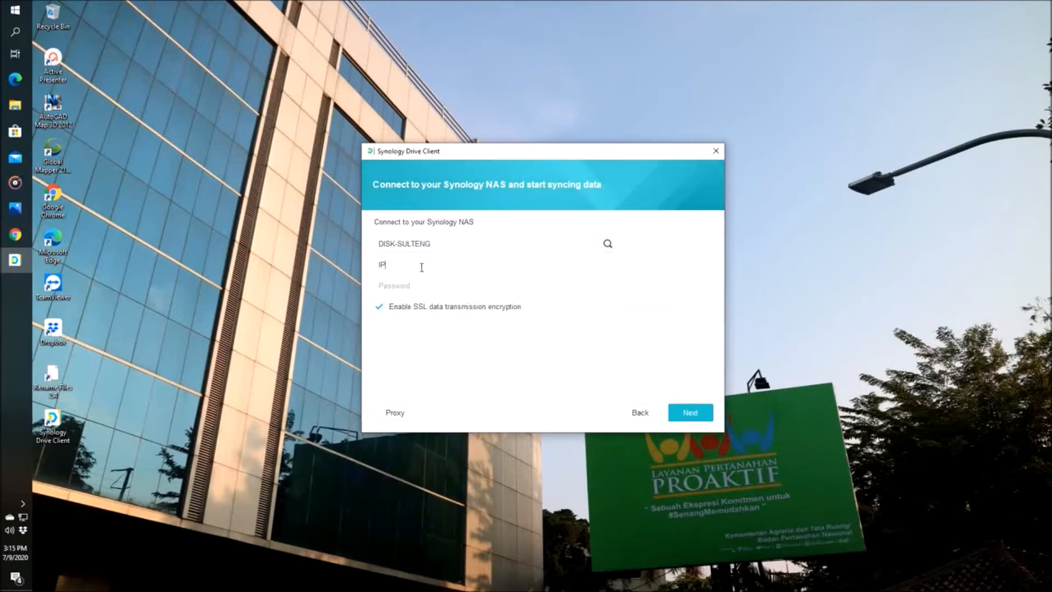
{"action": "type", "text": "_TOLIS"}
{"action": "type", "text": "••••••••••"}
{"action": "left_click", "coordinate": [693, 412]}
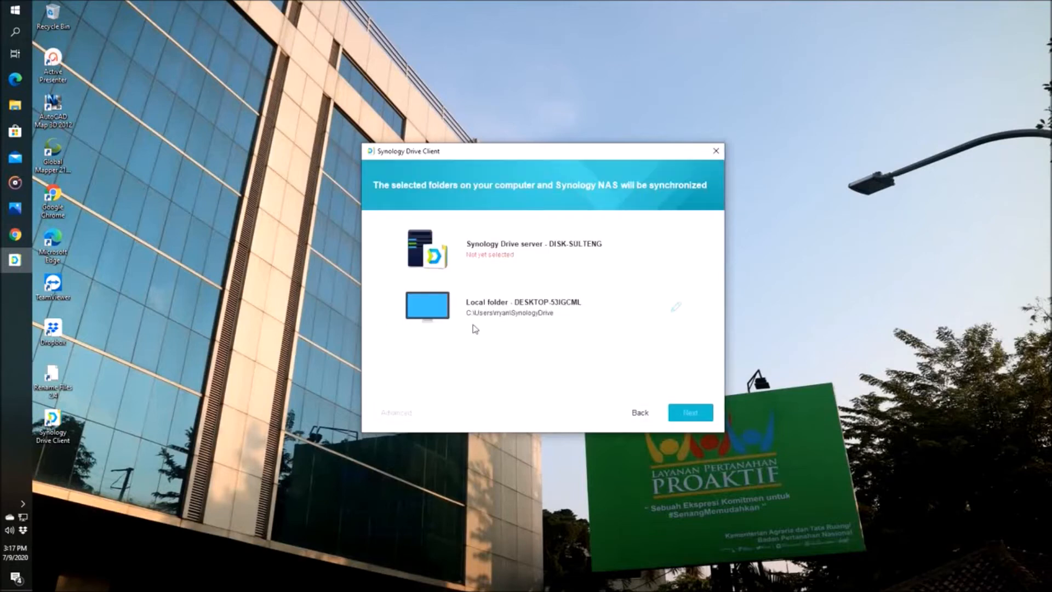
{"action": "left_click", "coordinate": [650, 415]}
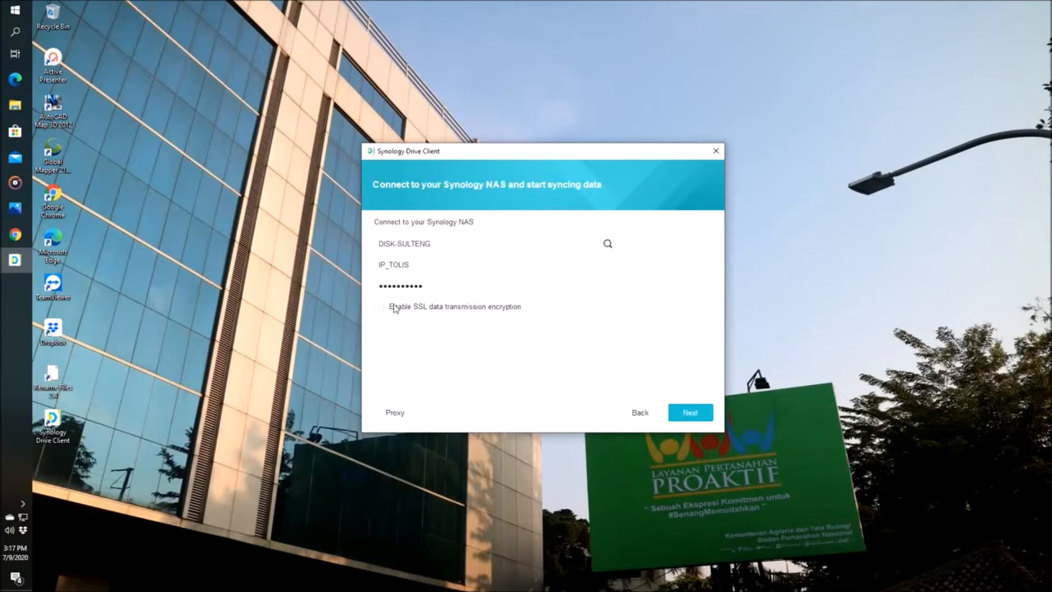
{"action": "left_click", "coordinate": [692, 414]}
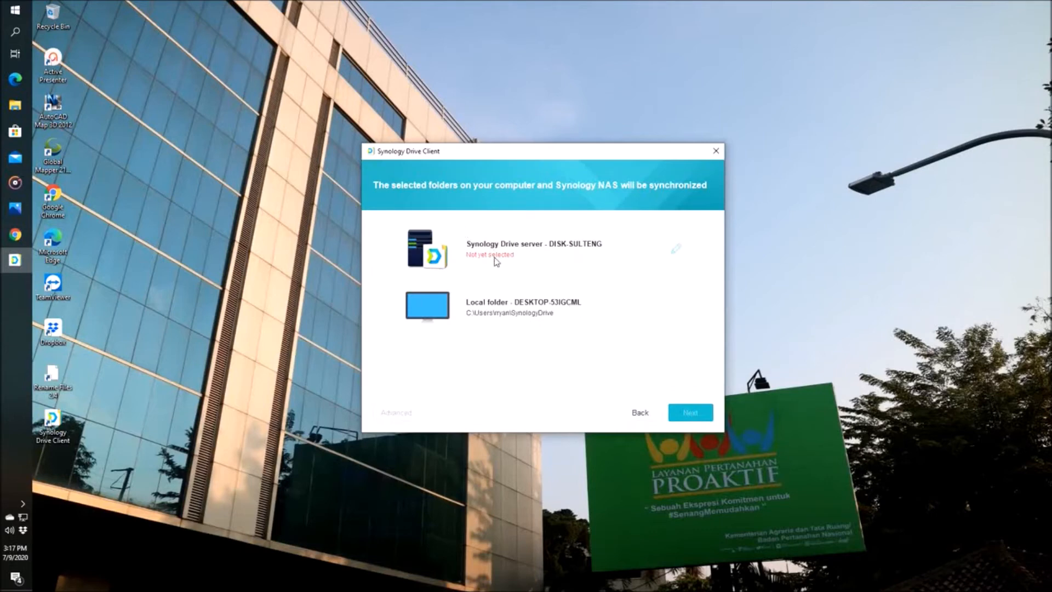
Step: Select IP_KAB_TOLIS under Team Folder as the server folder for the sync task
{"action": "left_click", "coordinate": [676, 252]}
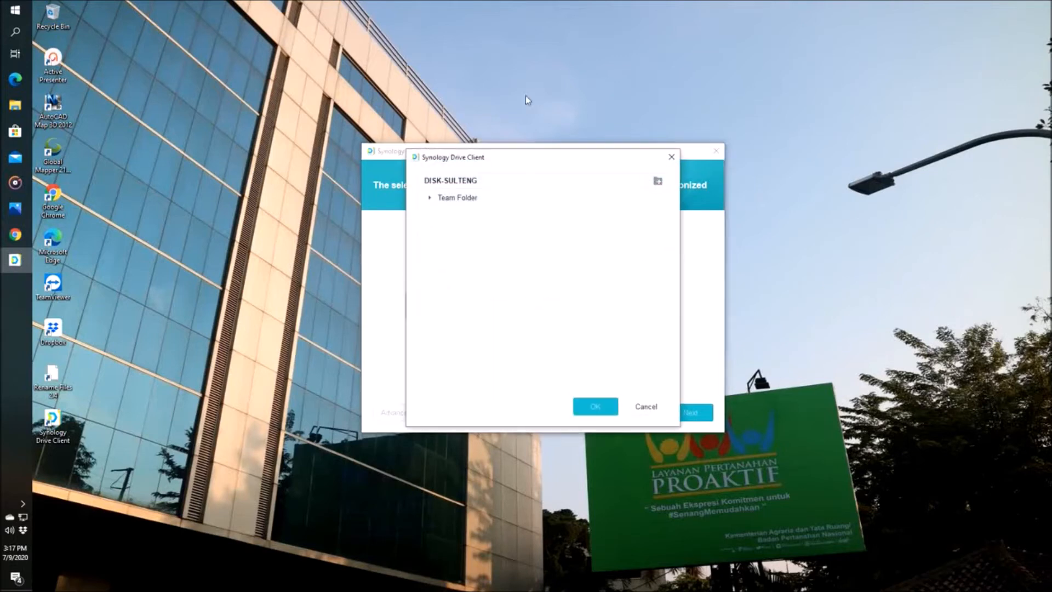
{"action": "left_click", "coordinate": [431, 198]}
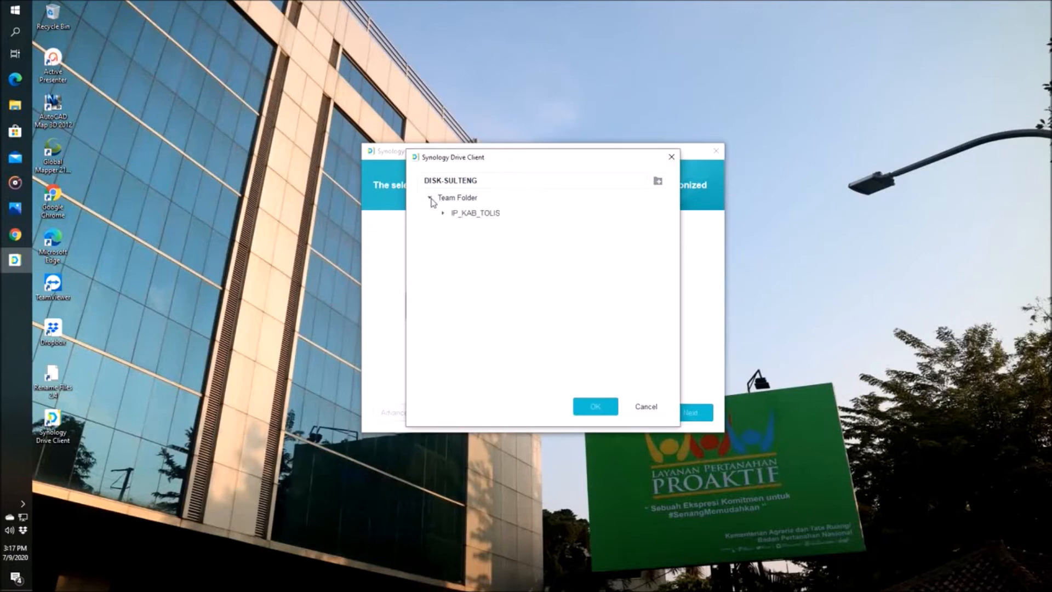
{"action": "left_click", "coordinate": [476, 214]}
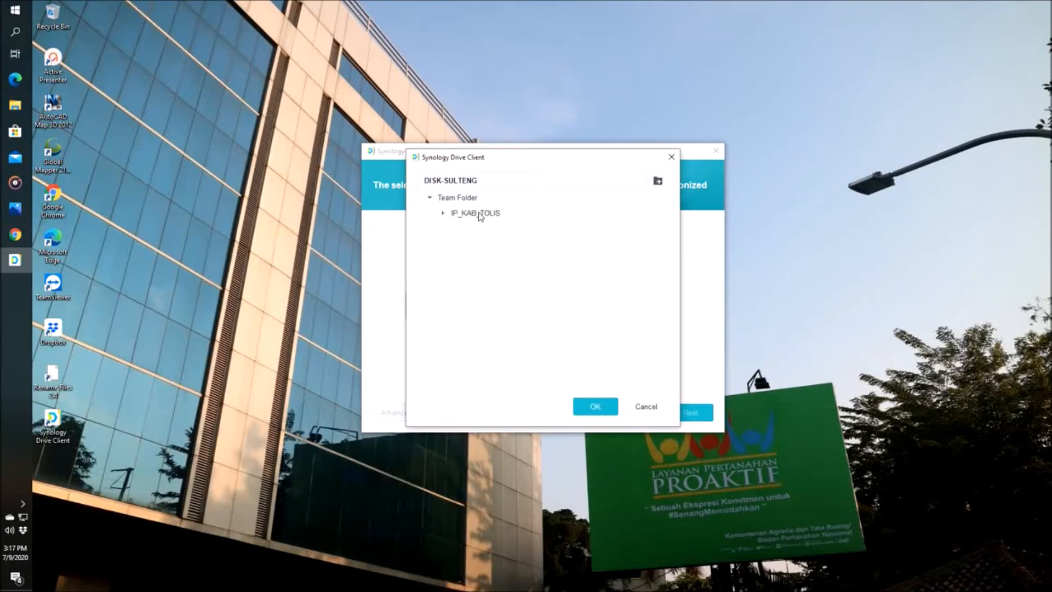
{"action": "left_click", "coordinate": [596, 407]}
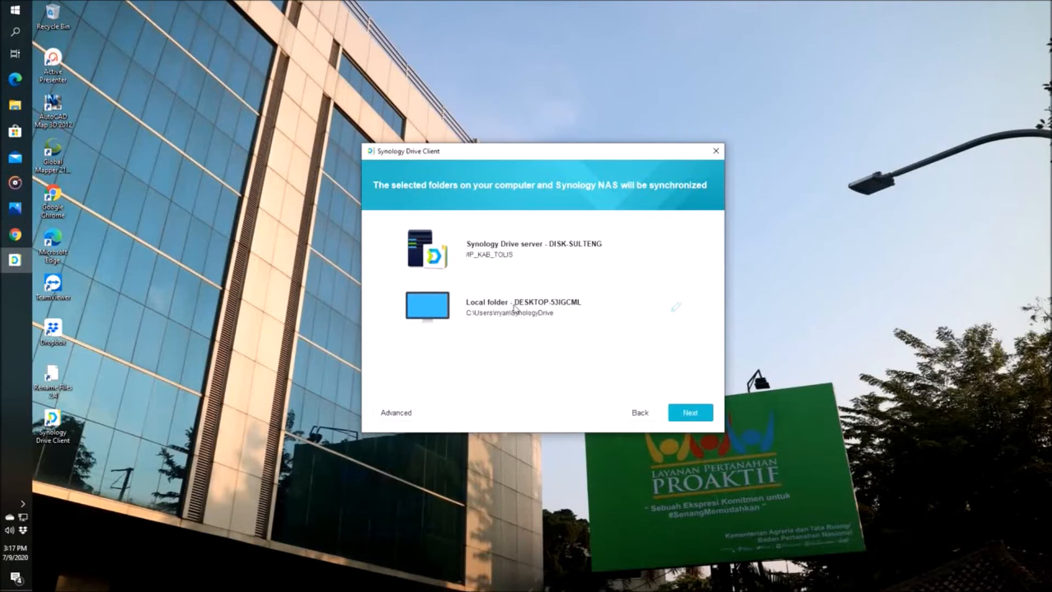
Step: Set the local sync folder to L:\ without creating an empty SynologyDrive folder, and agree to continue without On-demand Sync
{"action": "left_click", "coordinate": [675, 309]}
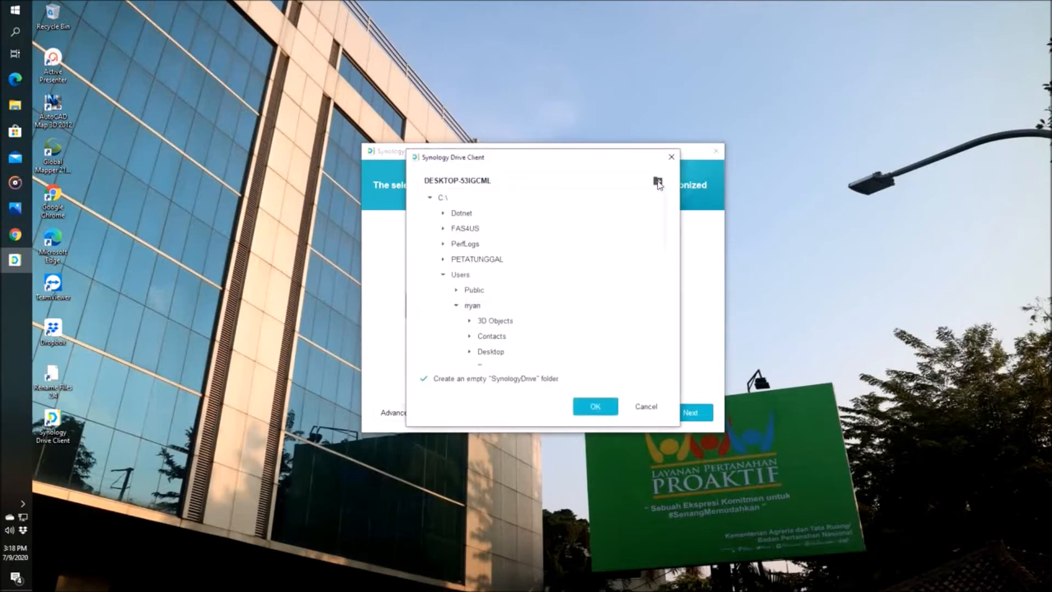
{"action": "left_click", "coordinate": [430, 197]}
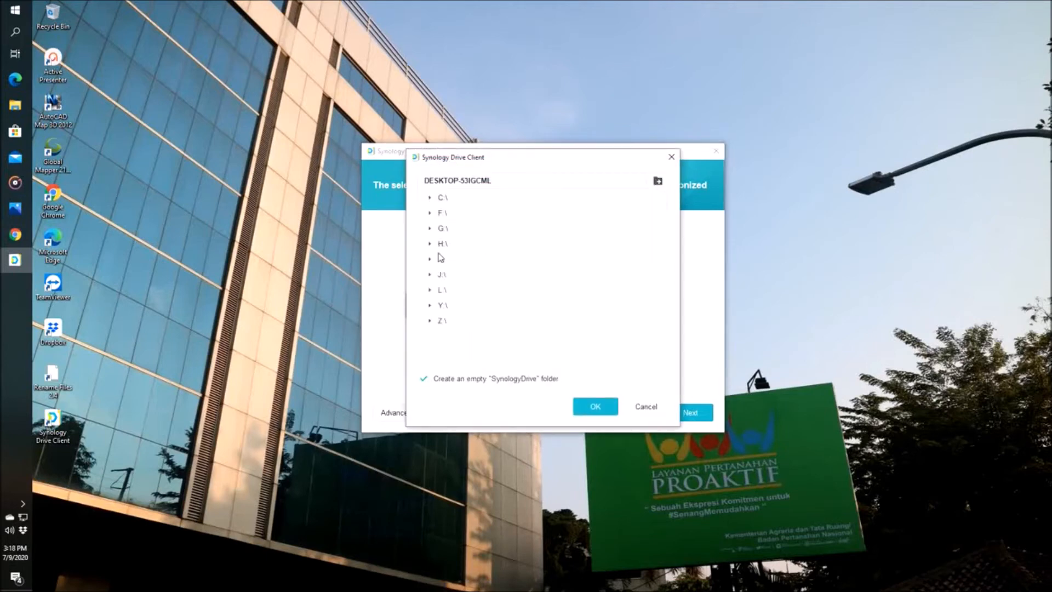
{"action": "left_click", "coordinate": [430, 290]}
{"action": "left_click", "coordinate": [580, 406]}
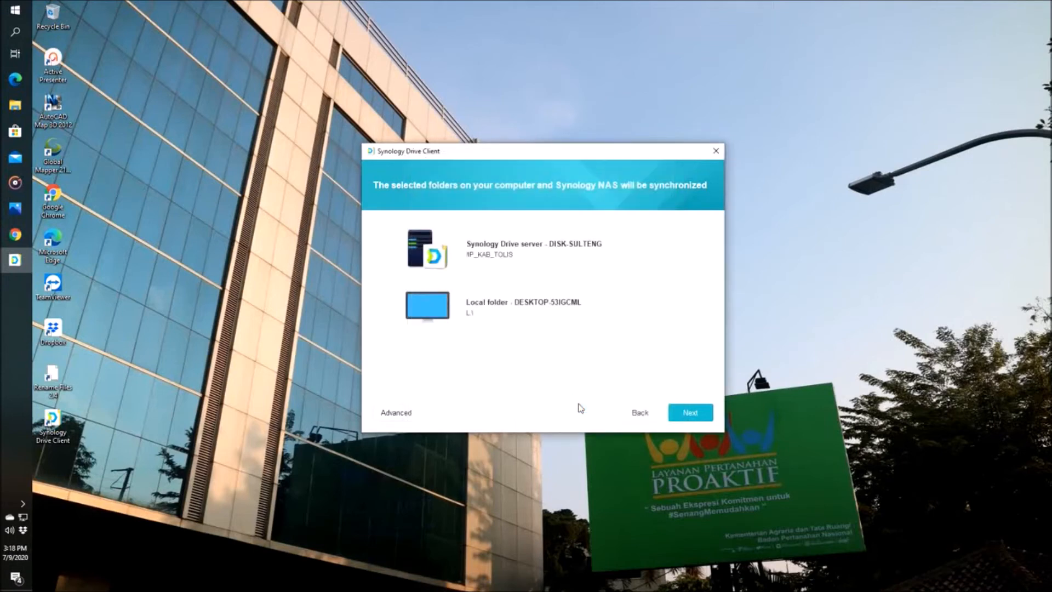
{"action": "left_click", "coordinate": [671, 410]}
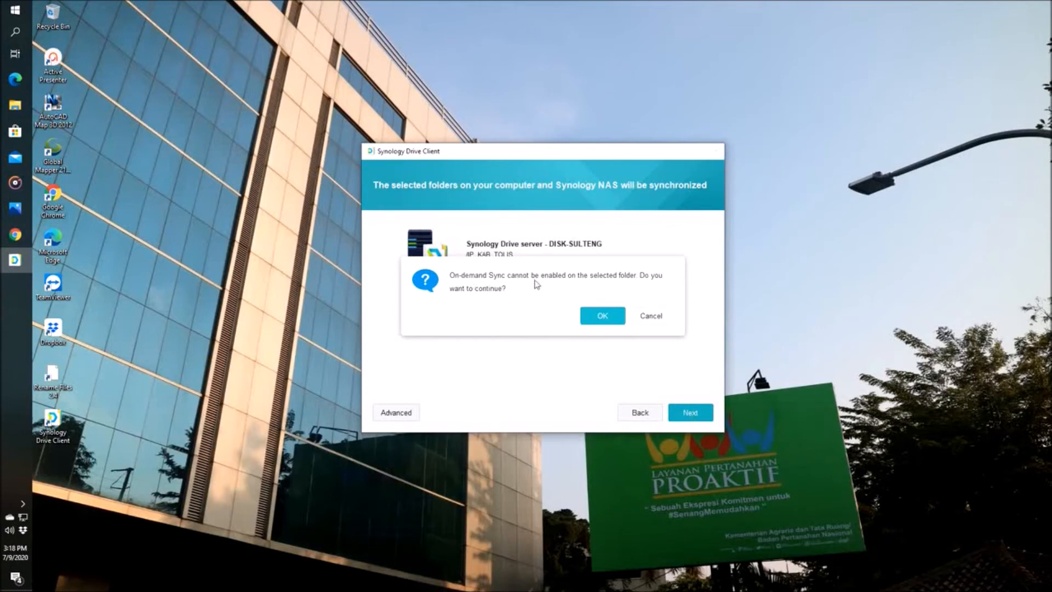
{"action": "left_click", "coordinate": [603, 321]}
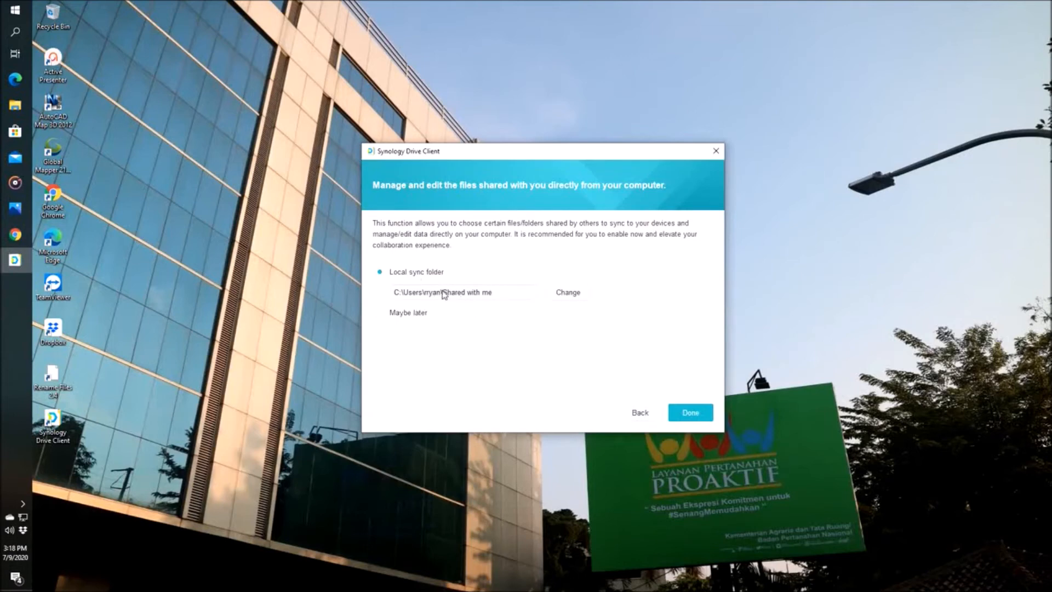
Step: Choose Maybe later for syncing shared files, complete the setup, and go through the introductory tour
{"action": "left_click", "coordinate": [412, 316]}
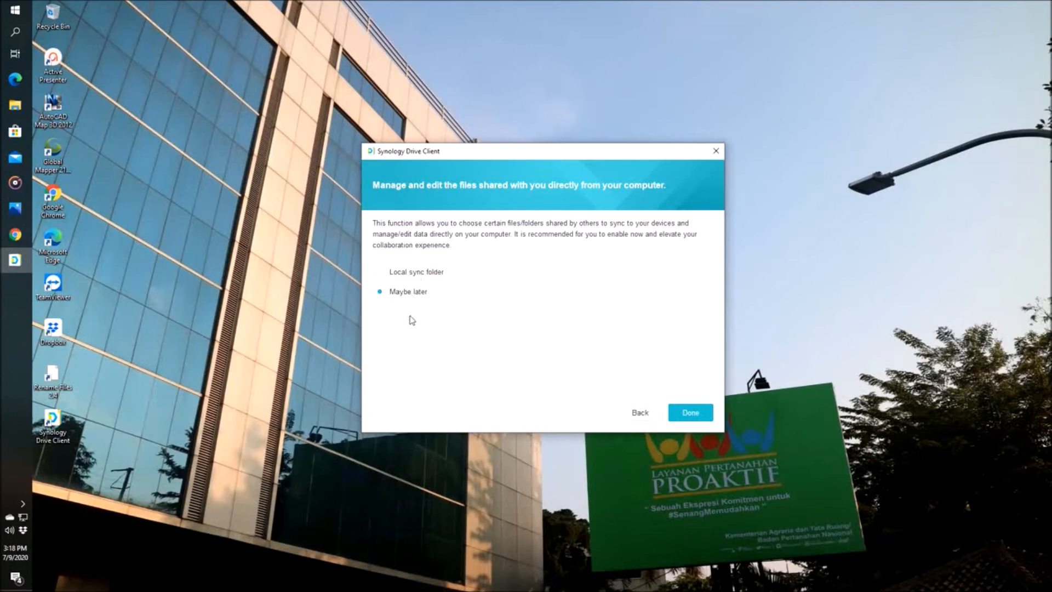
{"action": "left_click", "coordinate": [690, 414]}
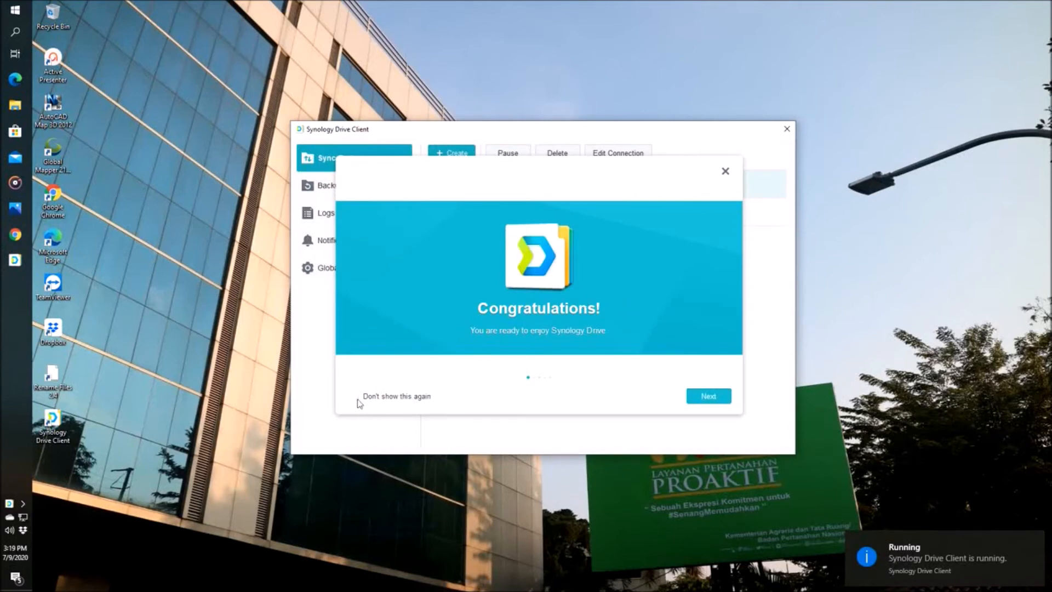
{"action": "left_click", "coordinate": [696, 395]}
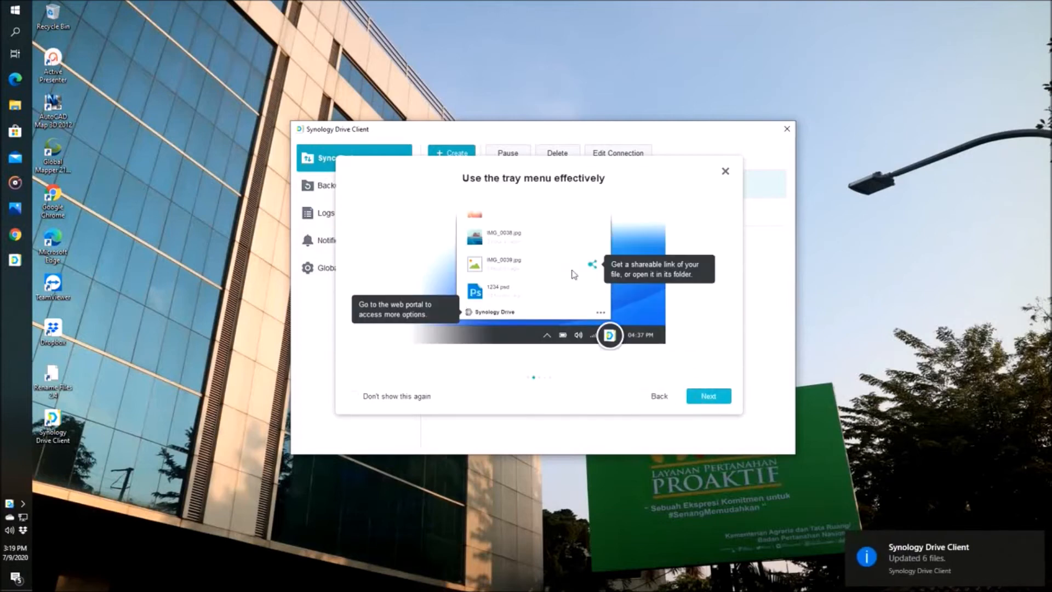
{"action": "left_click", "coordinate": [700, 398]}
{"action": "left_click", "coordinate": [705, 399]}
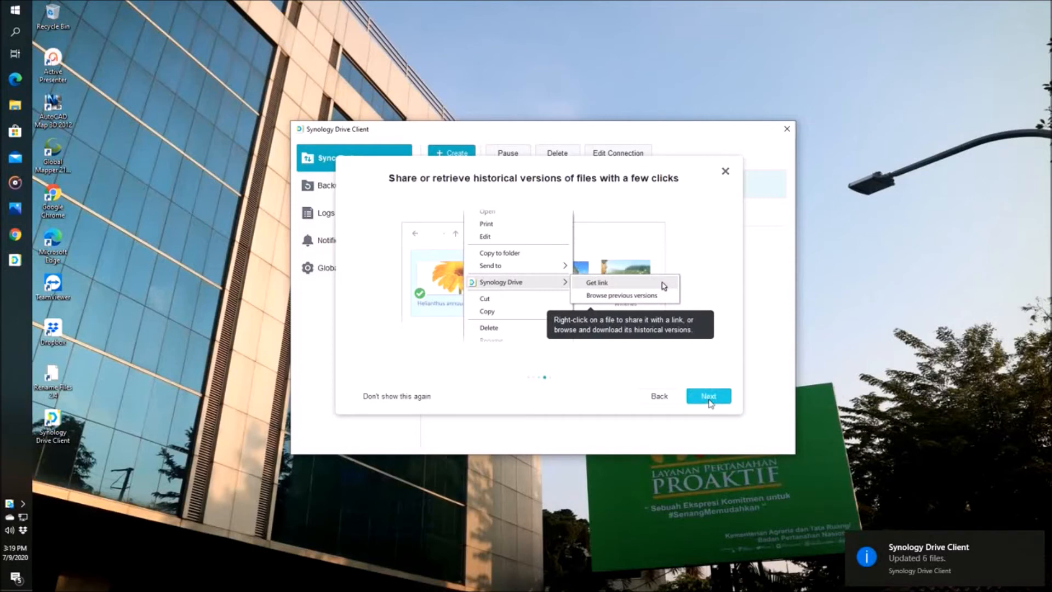
{"action": "left_click", "coordinate": [709, 397]}
{"action": "left_click", "coordinate": [703, 398]}
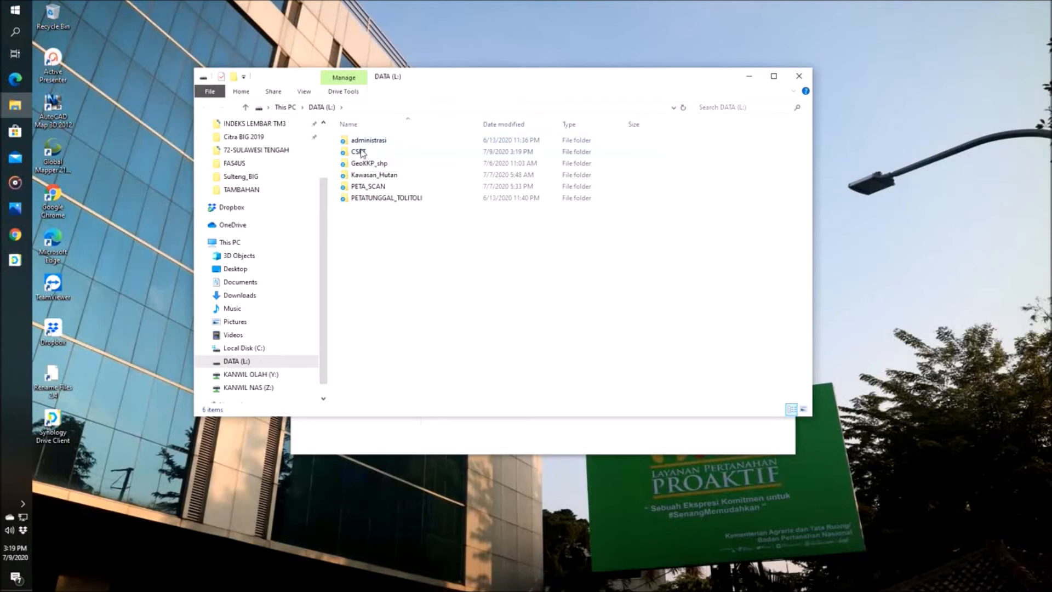
Step: Examine the synced contents of the CSRT, GeoKKP_shp and PETATUNGGAL_TOLITOLI folders on DATA (L:)
{"action": "double_click", "coordinate": [362, 153]}
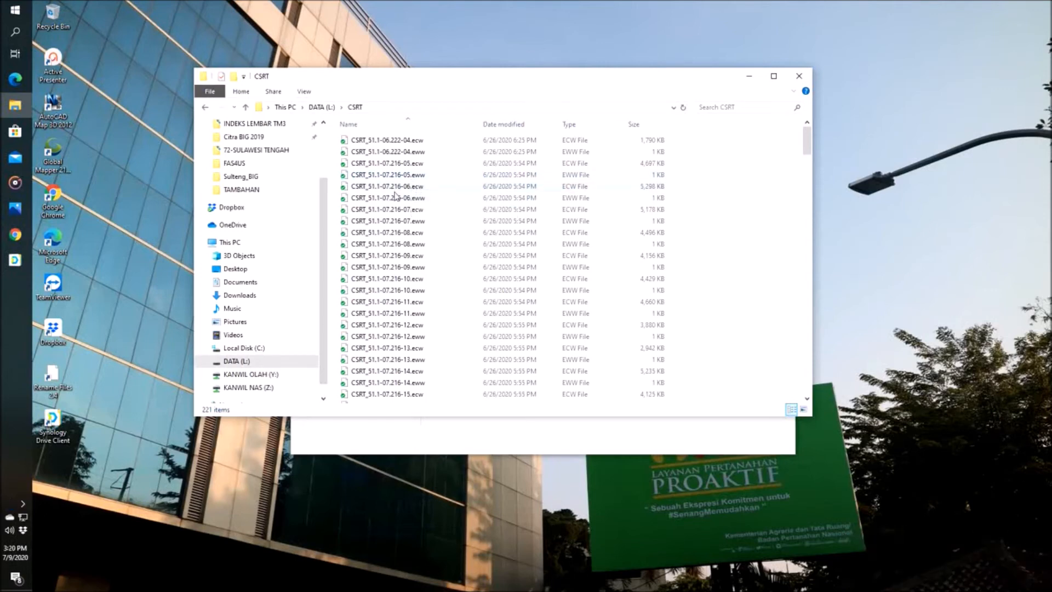
{"action": "left_click", "coordinate": [323, 108]}
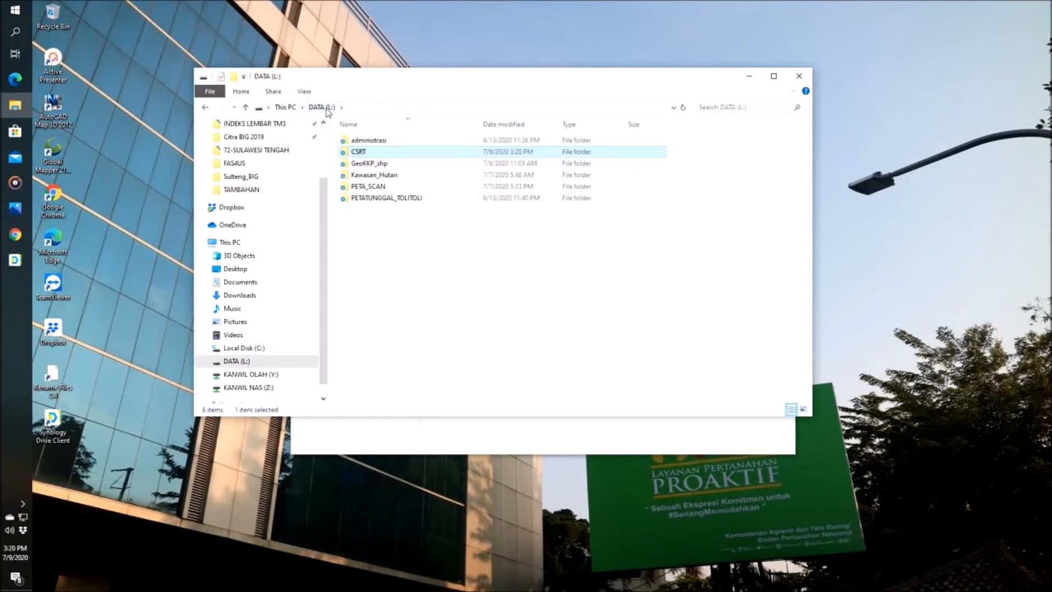
{"action": "double_click", "coordinate": [366, 163]}
{"action": "left_click", "coordinate": [329, 108]}
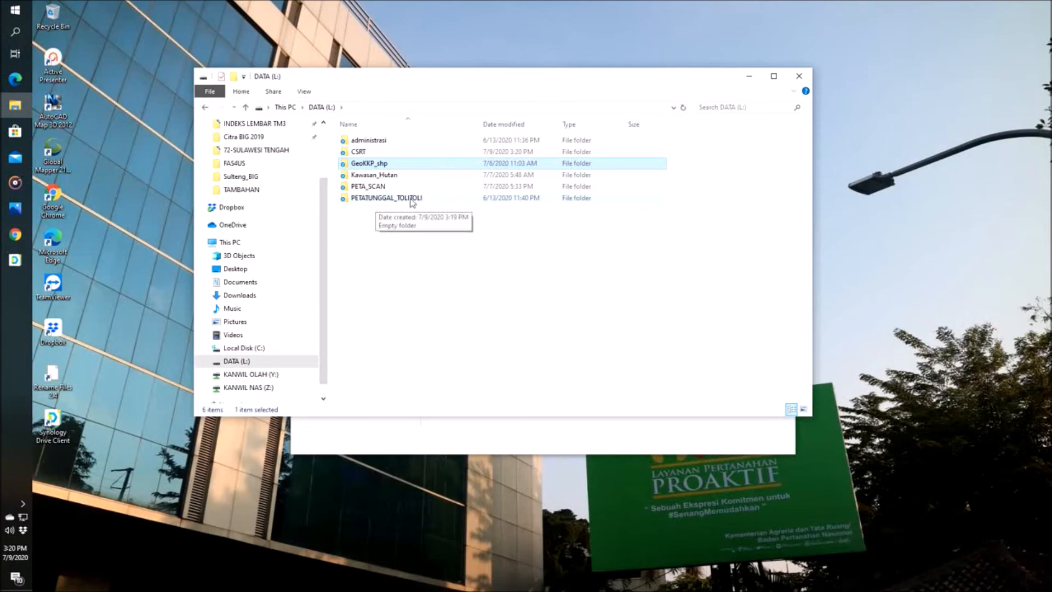
{"action": "double_click", "coordinate": [377, 198]}
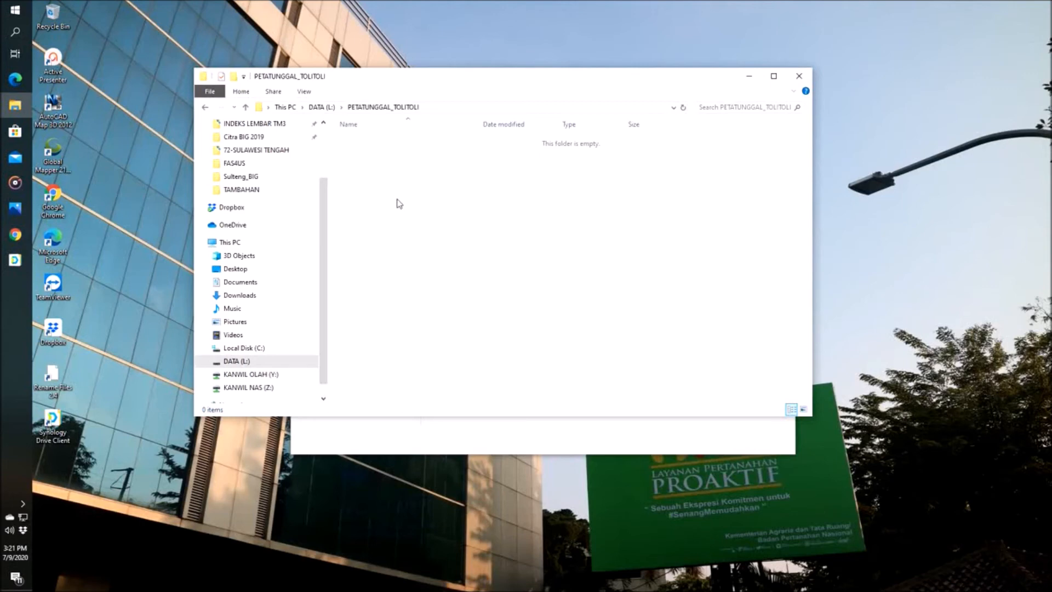
{"action": "left_click", "coordinate": [322, 108]}
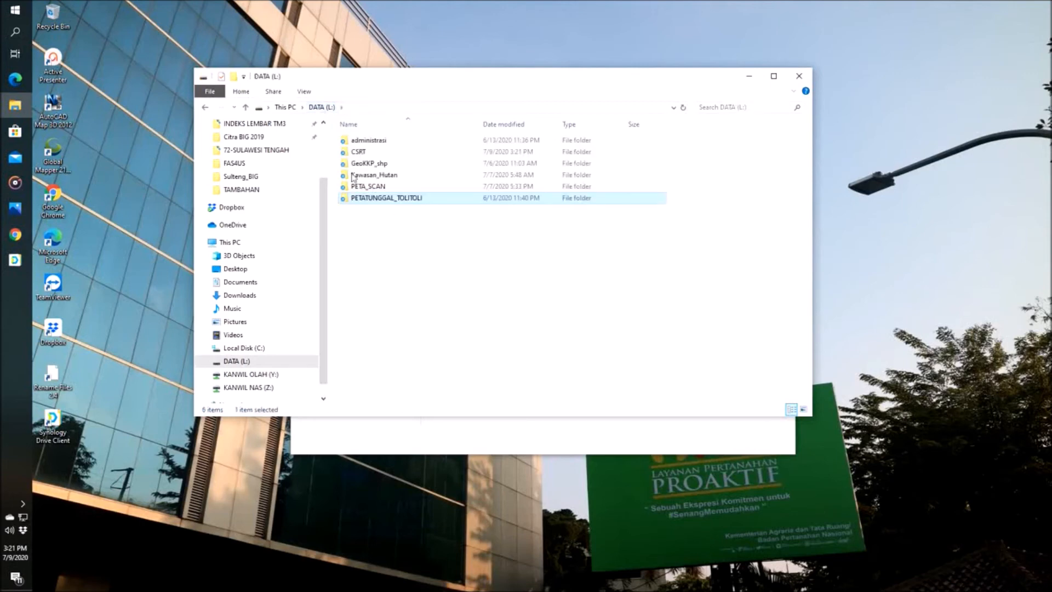
{"action": "left_click", "coordinate": [377, 250]}
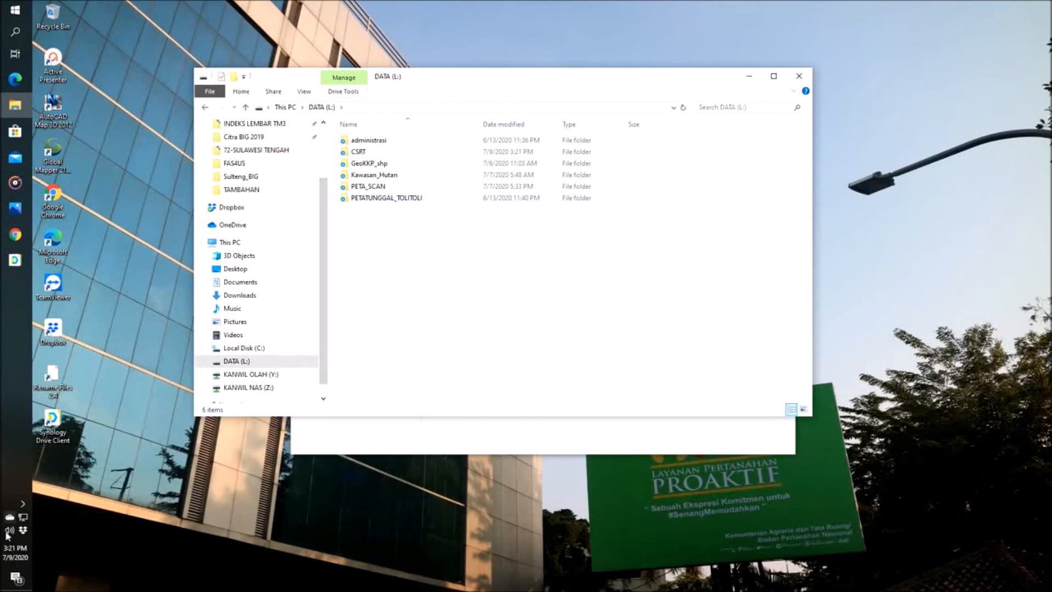
Step: Check the sync progress in Synology Drive's recent changes, dismissing the On-demand Sync tip, and bring up NAS MAP.png again
{"action": "left_click", "coordinate": [23, 505]}
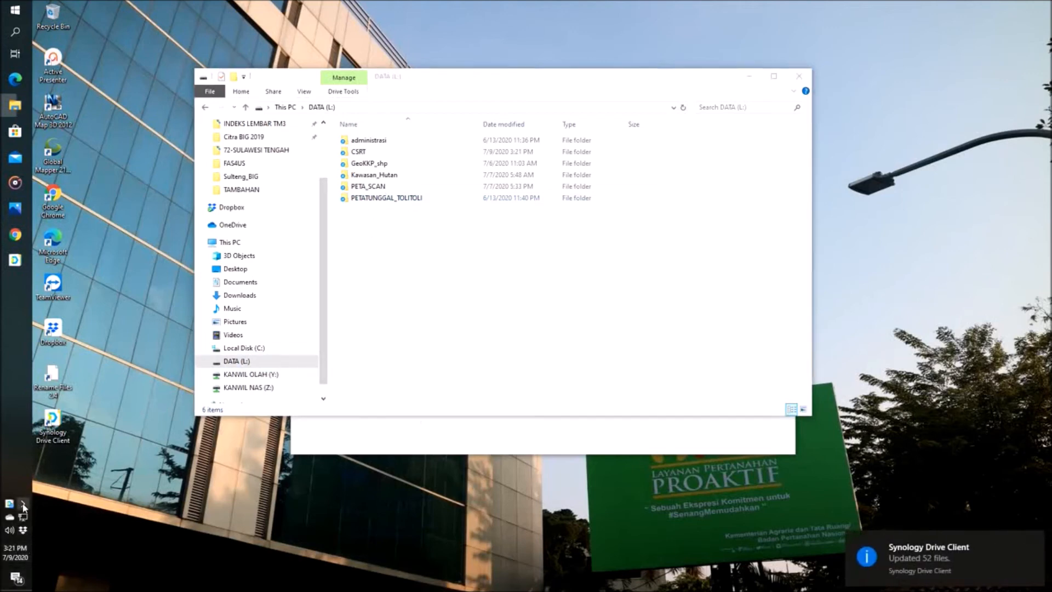
{"action": "left_click", "coordinate": [65, 526]}
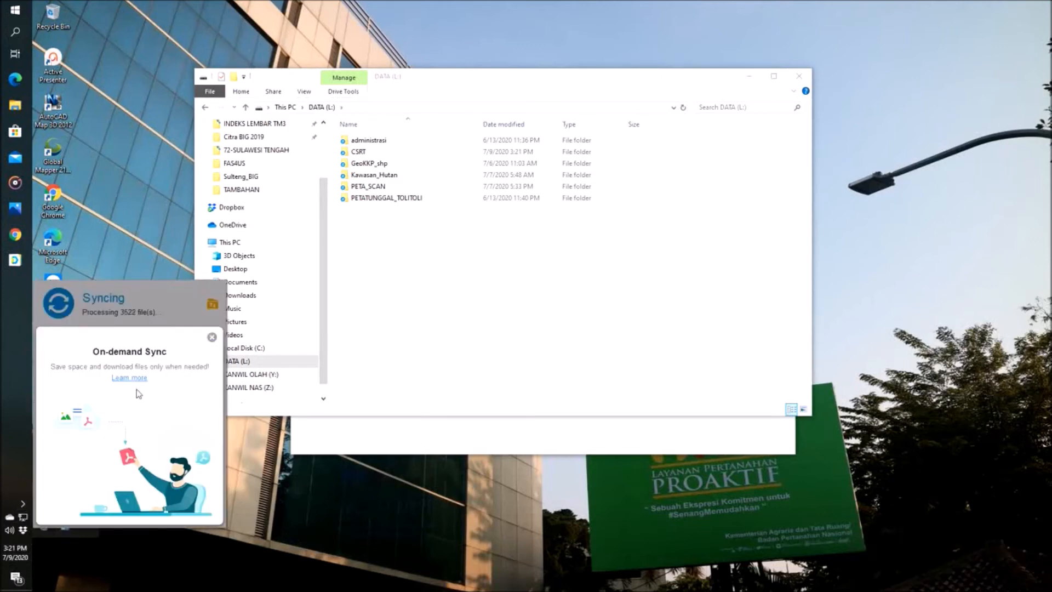
{"action": "left_click", "coordinate": [211, 337]}
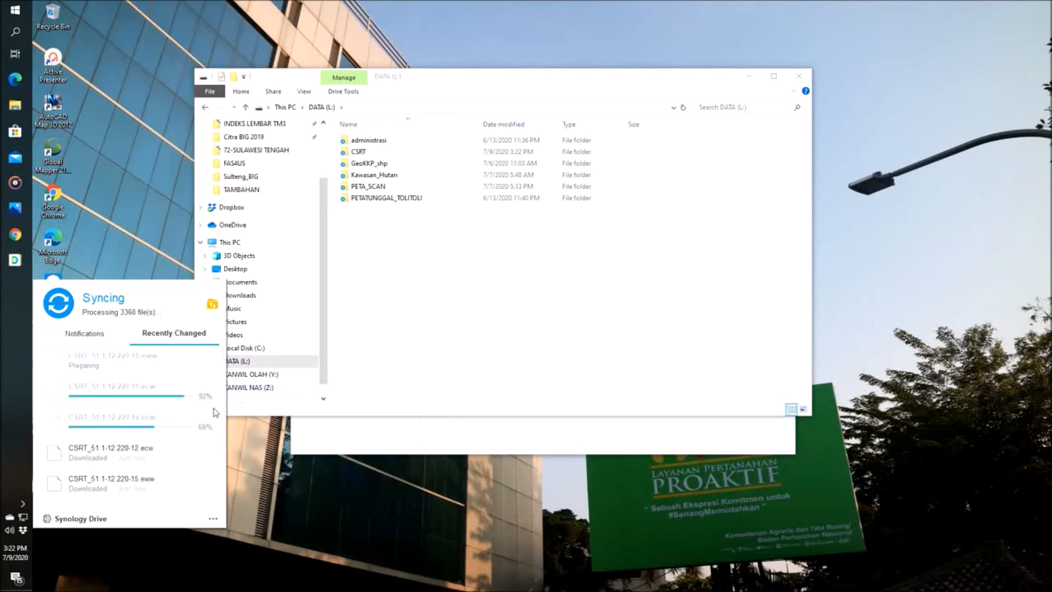
{"action": "left_click", "coordinate": [15, 208]}
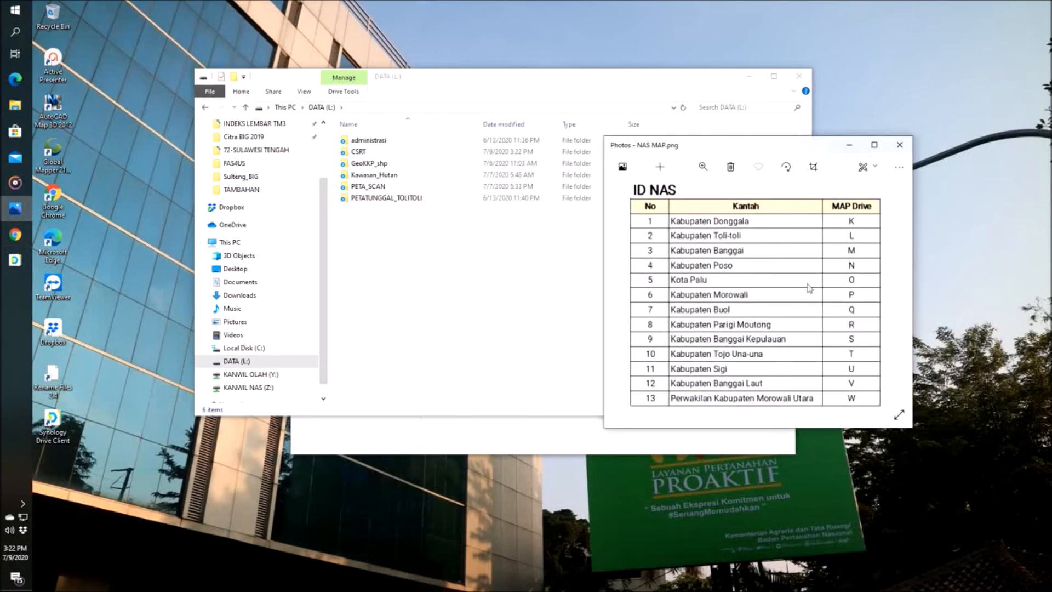
Step: Move the NAS MAP.png window aside, check the PETATUNGGAL_TOLITOLI folder's contents, and return to the root of DATA (L:)
{"action": "left_click_drag", "start_coordinate": [744, 148], "coordinate": [468, 209]}
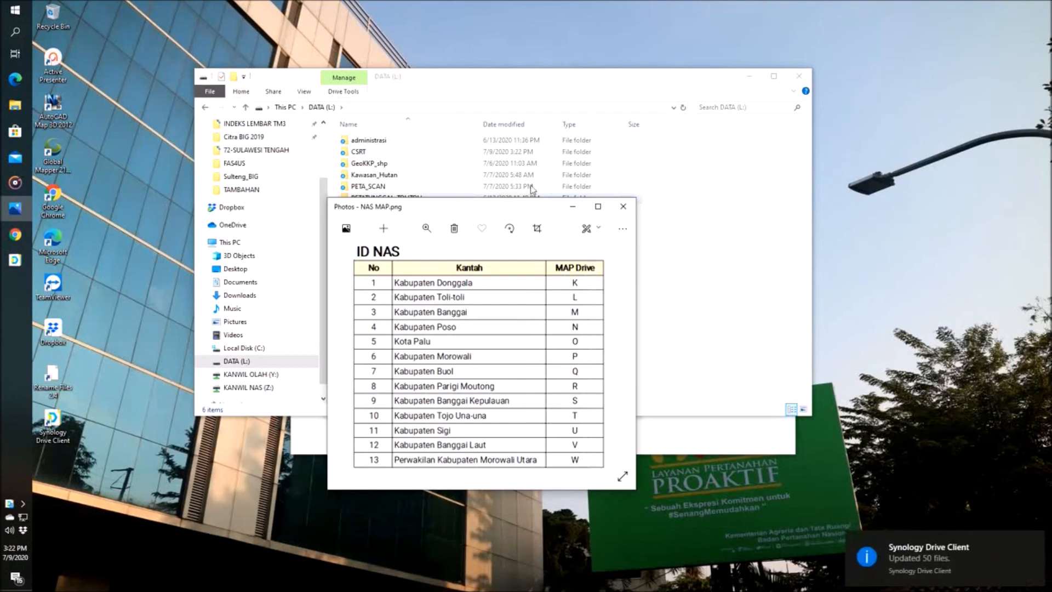
{"action": "left_click", "coordinate": [482, 91]}
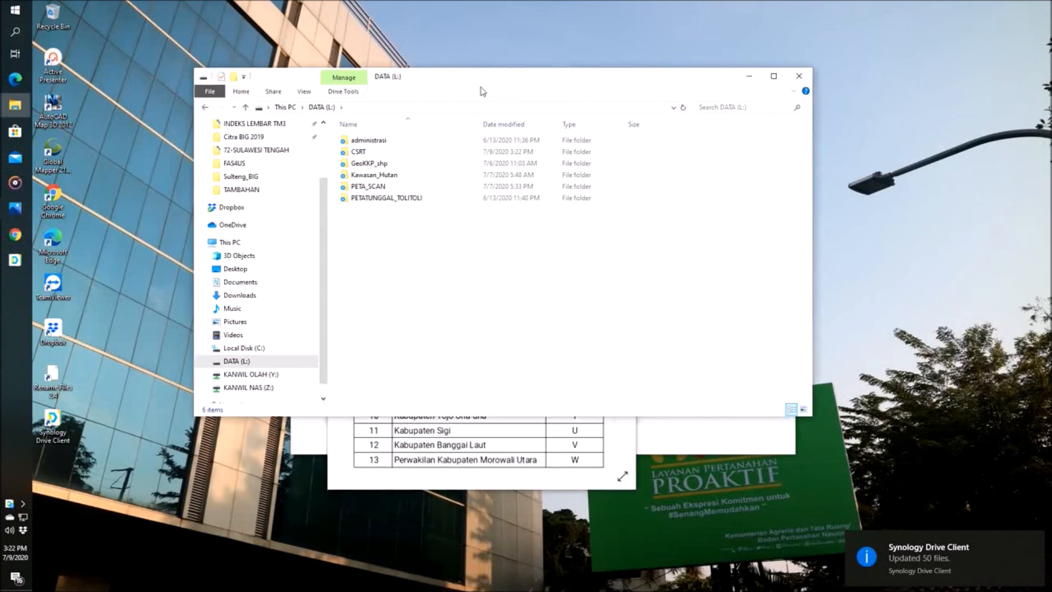
{"action": "double_click", "coordinate": [367, 198]}
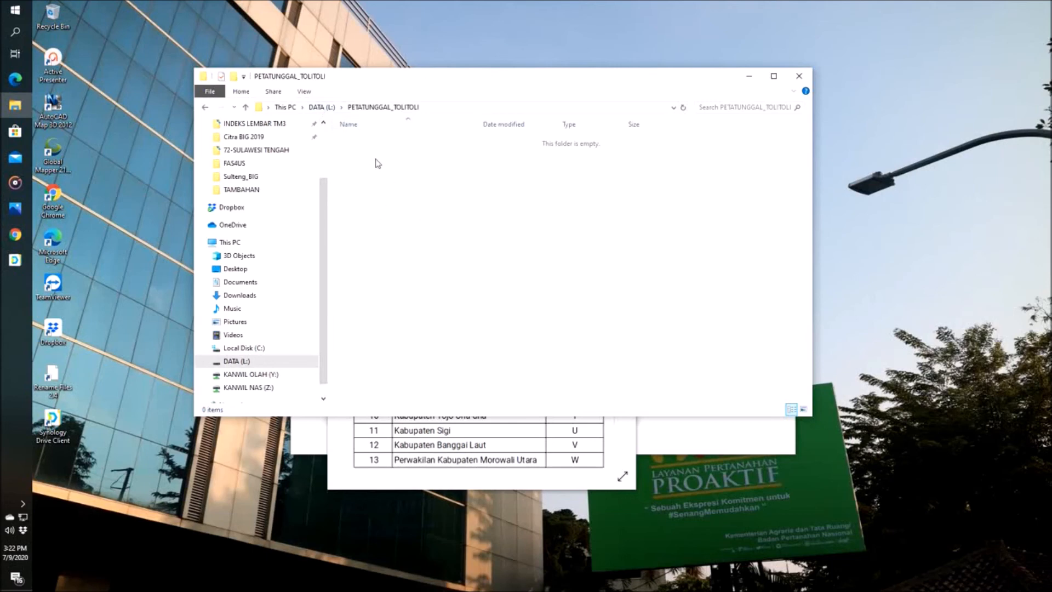
{"action": "left_click", "coordinate": [330, 108]}
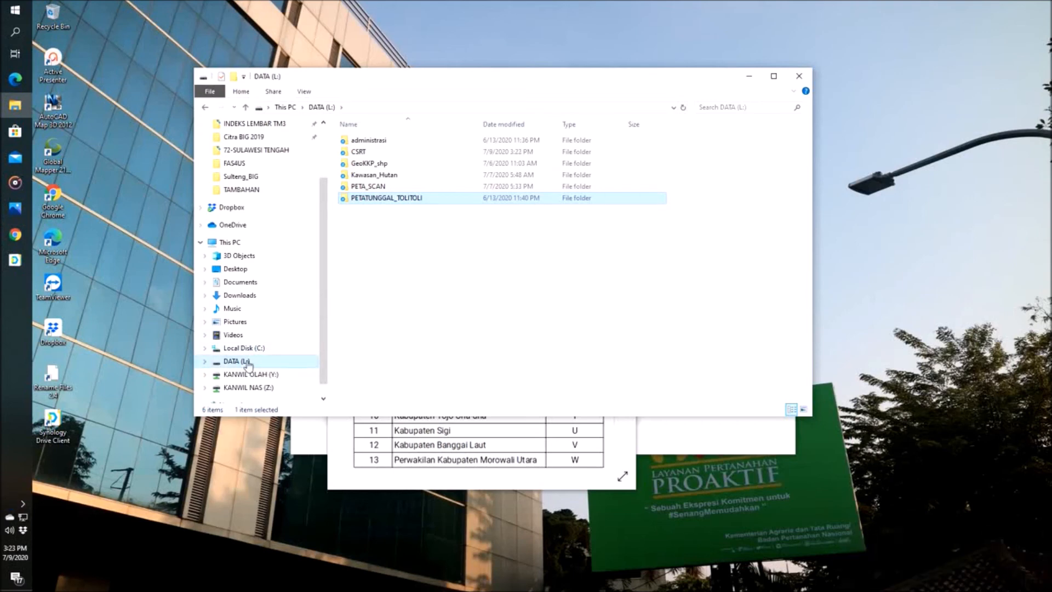
Step: Bring NAS MAP.png to the front to review the drive letter assigned to each office, and minimize it
{"action": "left_click", "coordinate": [486, 470]}
{"action": "left_click_drag", "start_coordinate": [472, 210], "coordinate": [487, 237]}
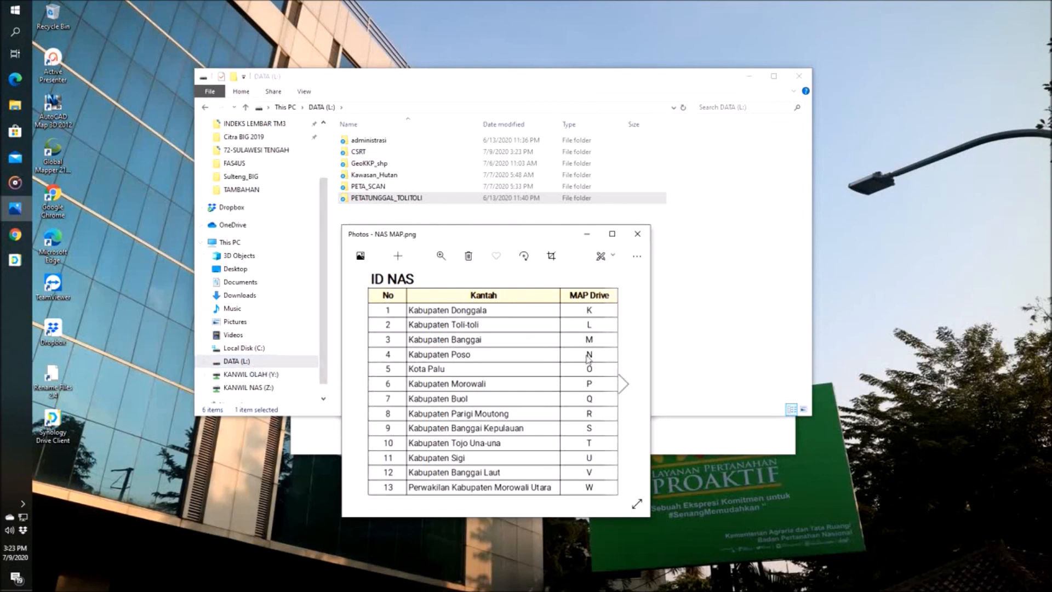
{"action": "left_click", "coordinate": [588, 237]}
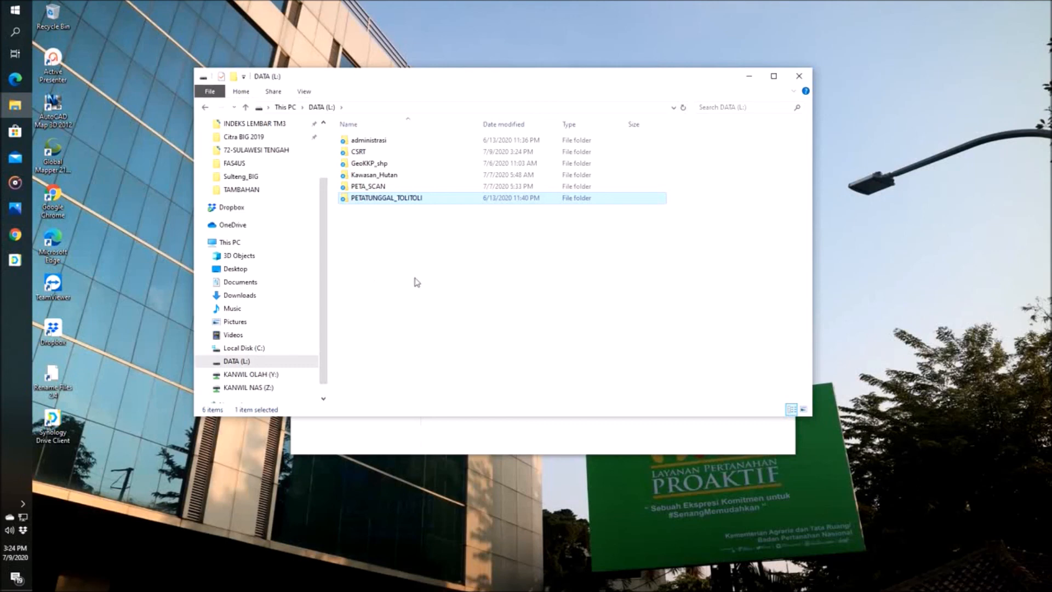
Step: Recheck the PETATUNGGAL_TOLITOLI folder for synced files, go back to DATA (L:), and reposition the folder window
{"action": "left_click", "coordinate": [374, 218]}
{"action": "double_click", "coordinate": [373, 198]}
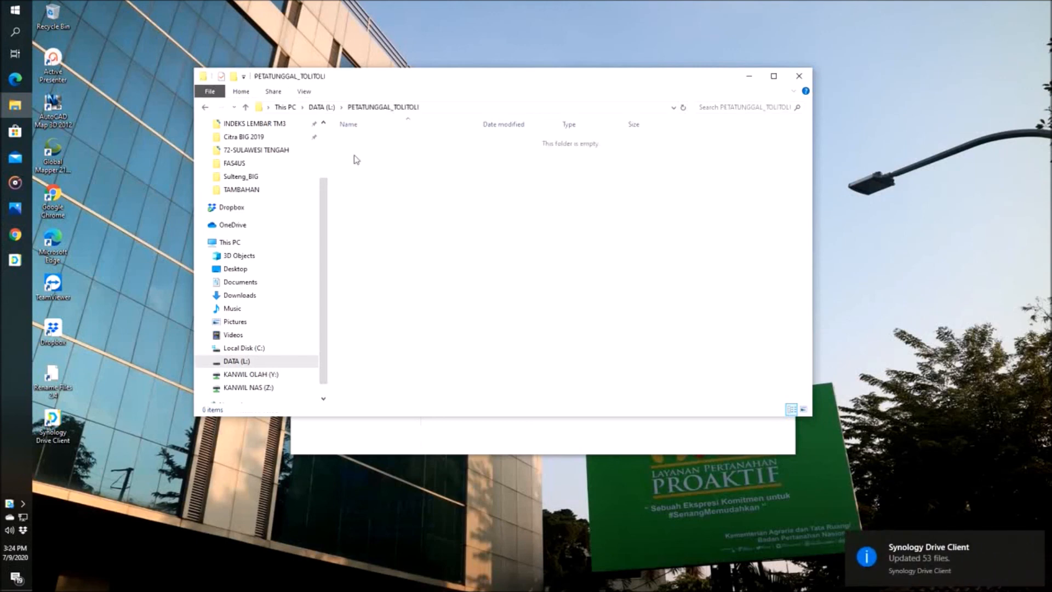
{"action": "left_click", "coordinate": [327, 107]}
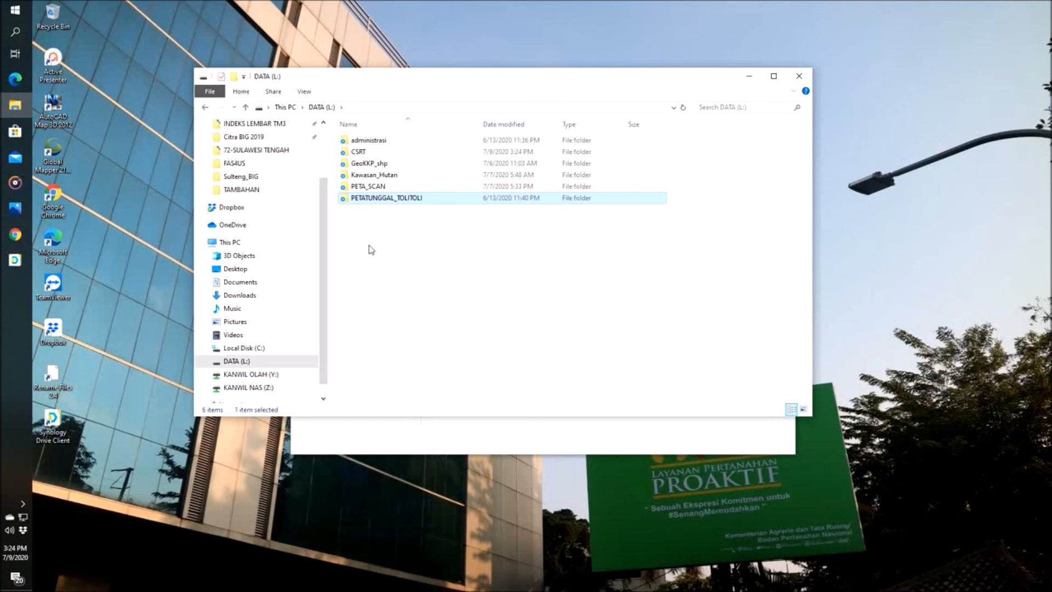
{"action": "left_click_drag", "start_coordinate": [505, 79], "coordinate": [540, 125]}
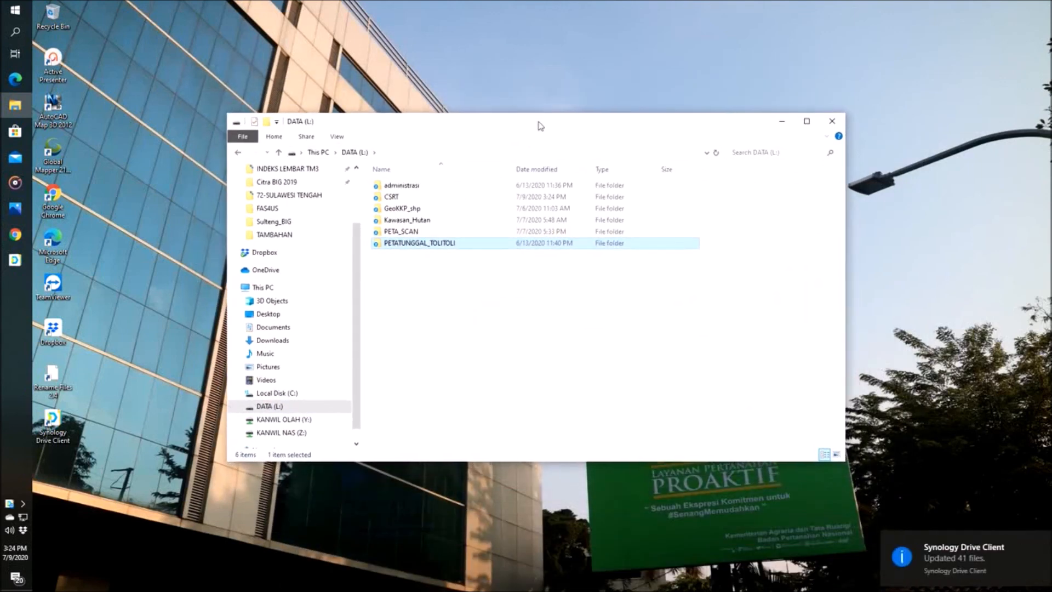